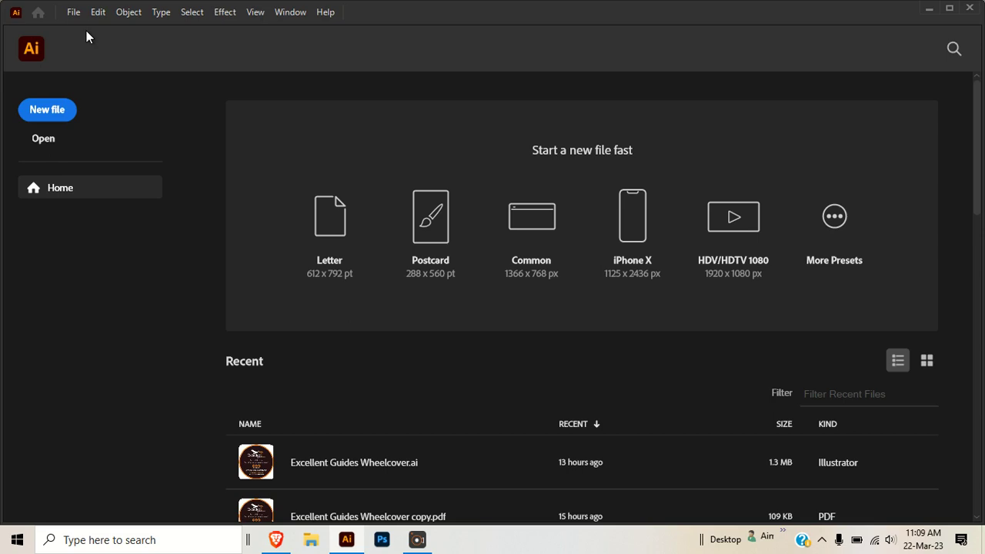
- Start a new document and name it Adobe Lesson 1
{"action": "left_click", "coordinate": [56, 112]}
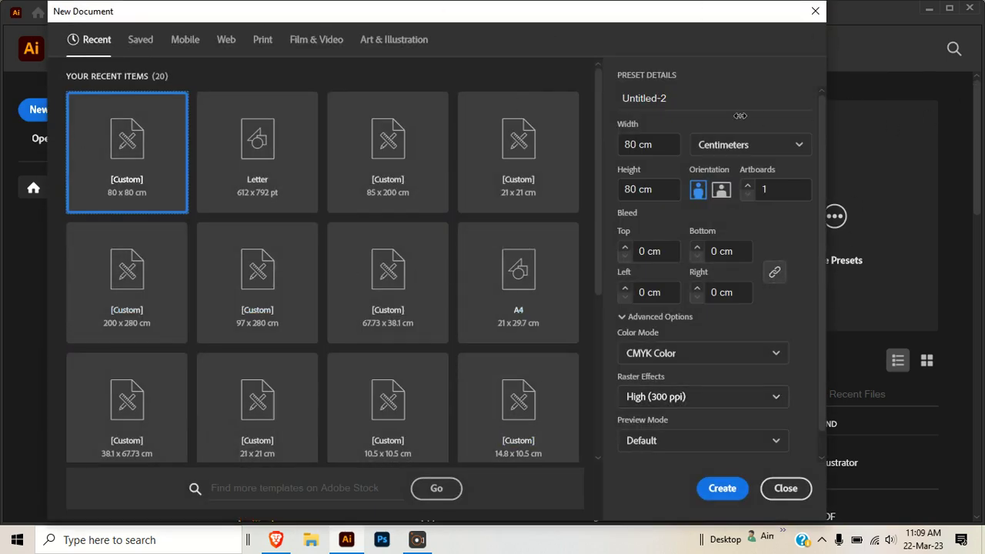
{"action": "left_click", "coordinate": [669, 98]}
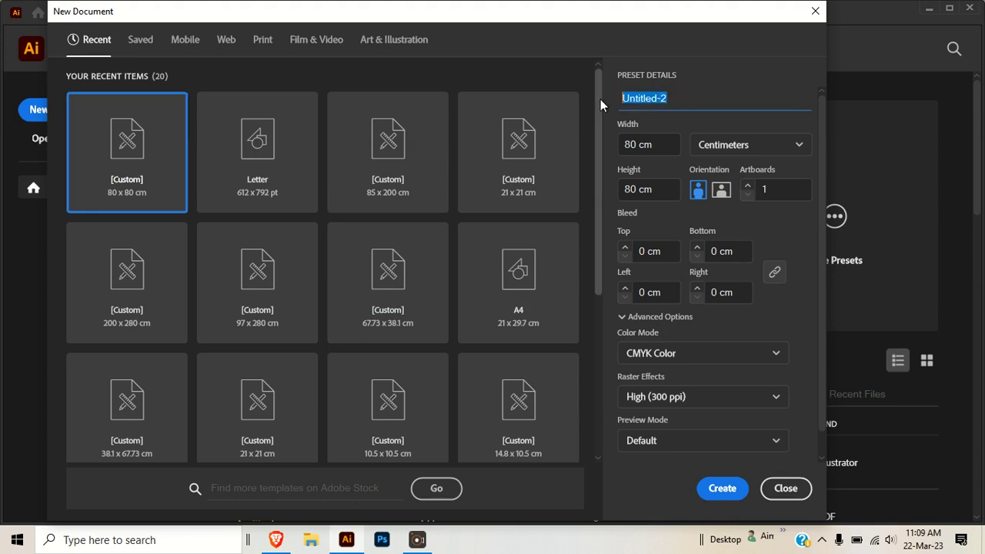
{"action": "type", "text": "Tw"}
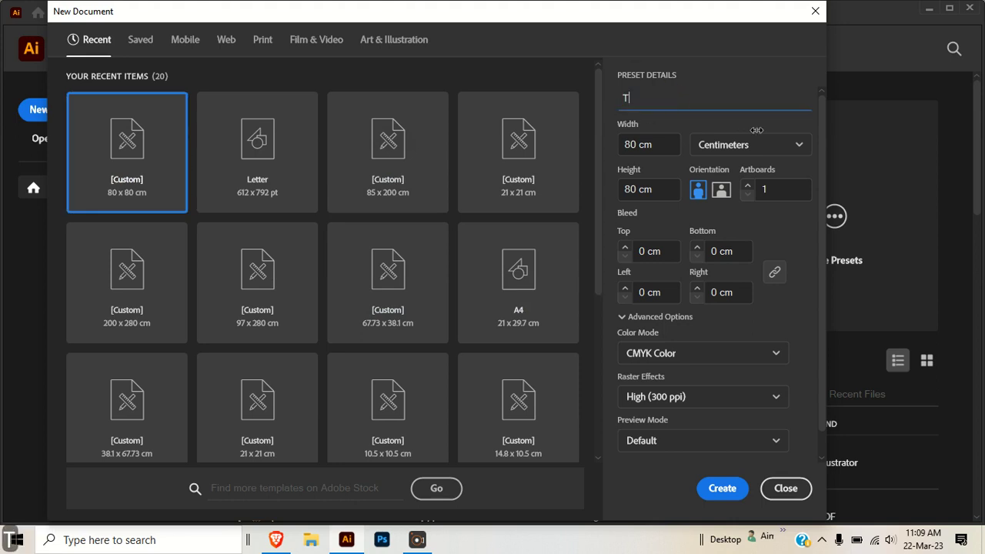
{"action": "key", "text": "BackSpace"}
{"action": "type", "text": "e"}
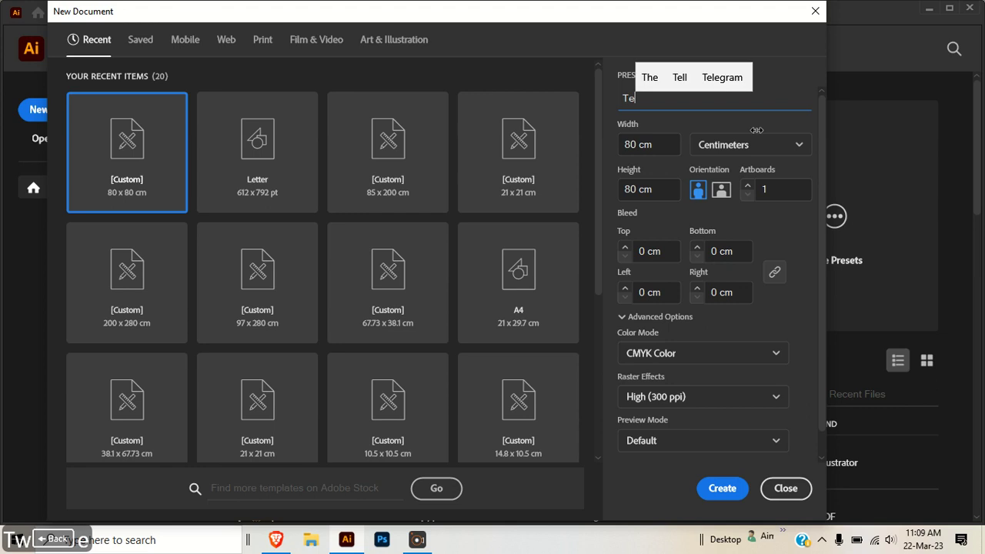
{"action": "key", "text": "BackSpace"}
{"action": "key", "text": "BackSpace"}
{"action": "key", "text": "BackSpace"}
{"action": "key", "text": "shift"}
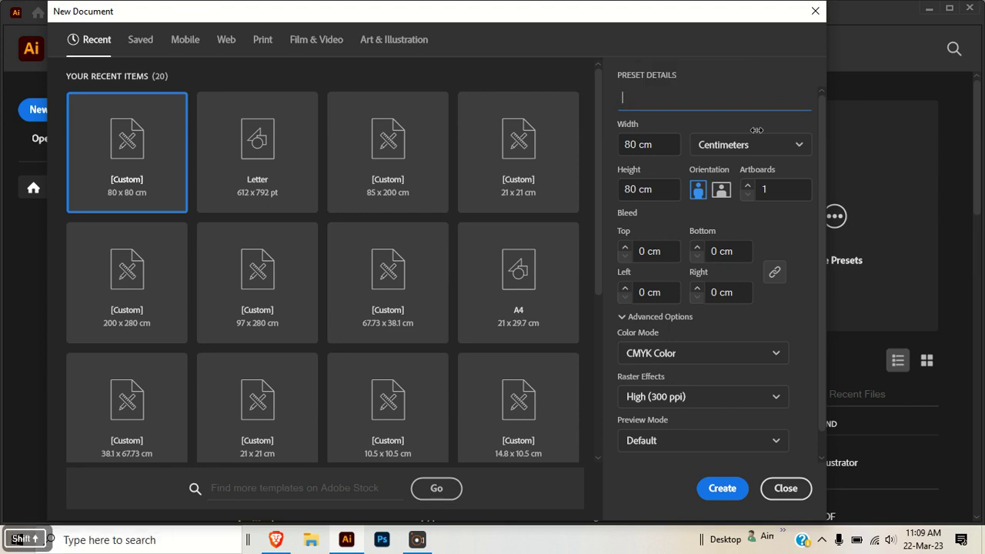
{"action": "type", "text": "Adobe "}
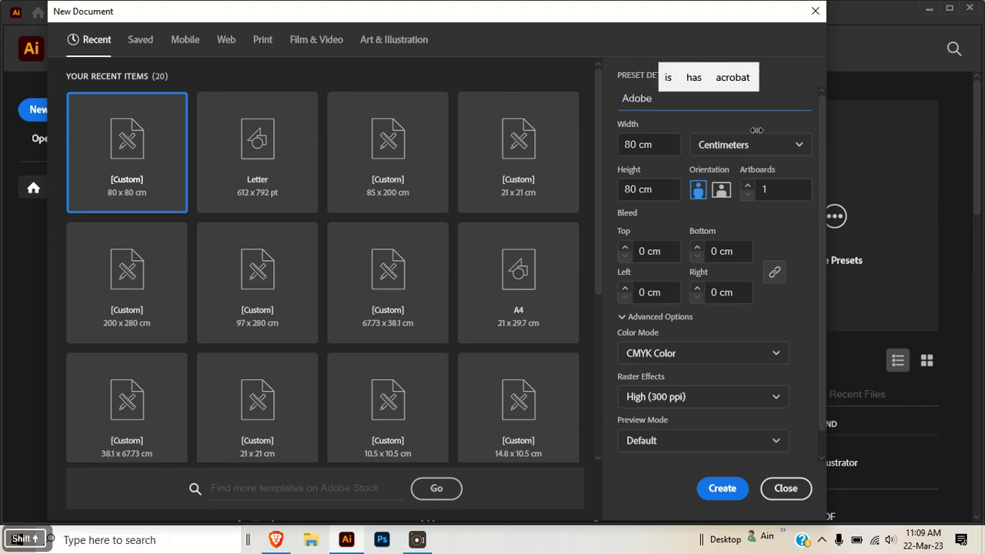
{"action": "type", "text": "Lesson 1"}
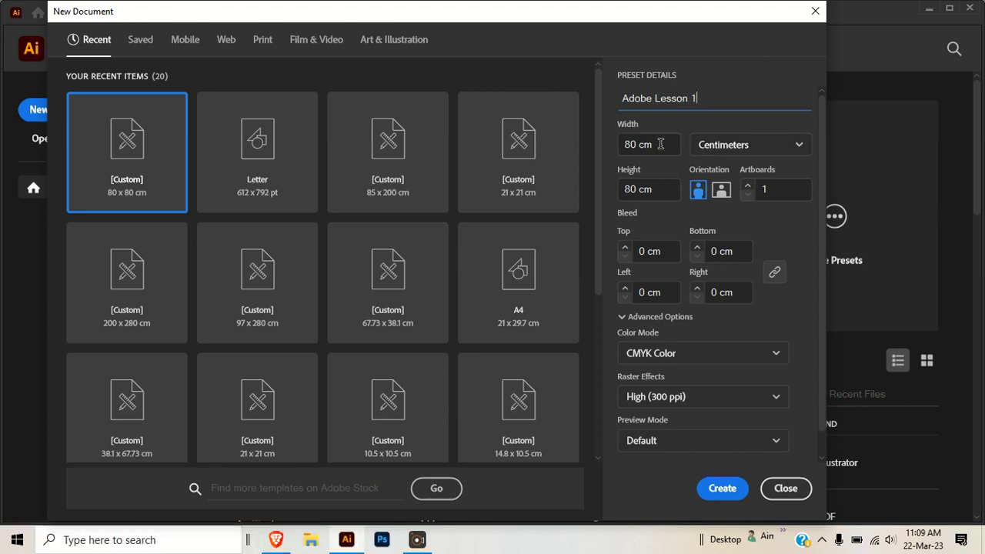
- Set the document width to 21 cm and the height to 29.7 cm, keeping centimeters as units
{"action": "left_click_drag", "start_coordinate": [660, 145], "coordinate": [616, 145]}
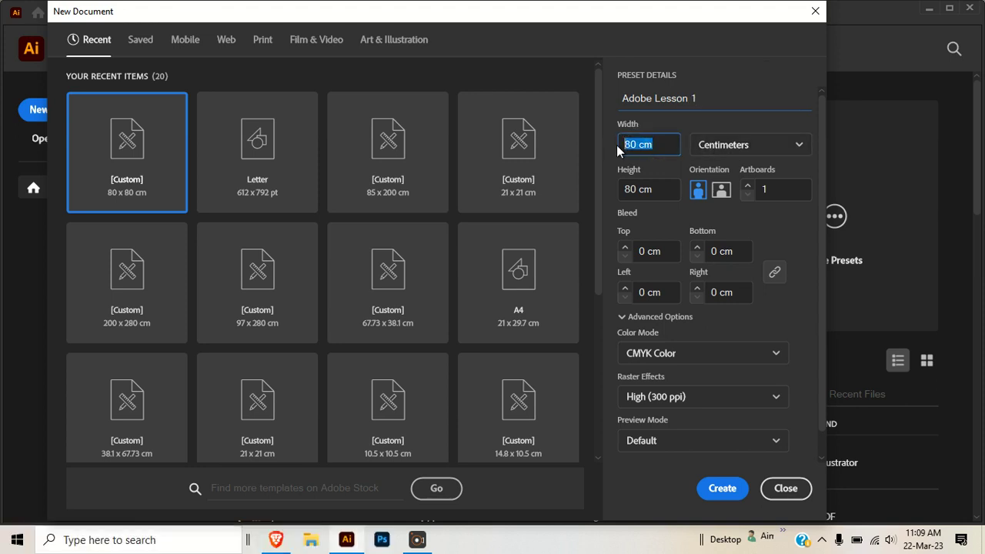
{"action": "type", "text": "21"}
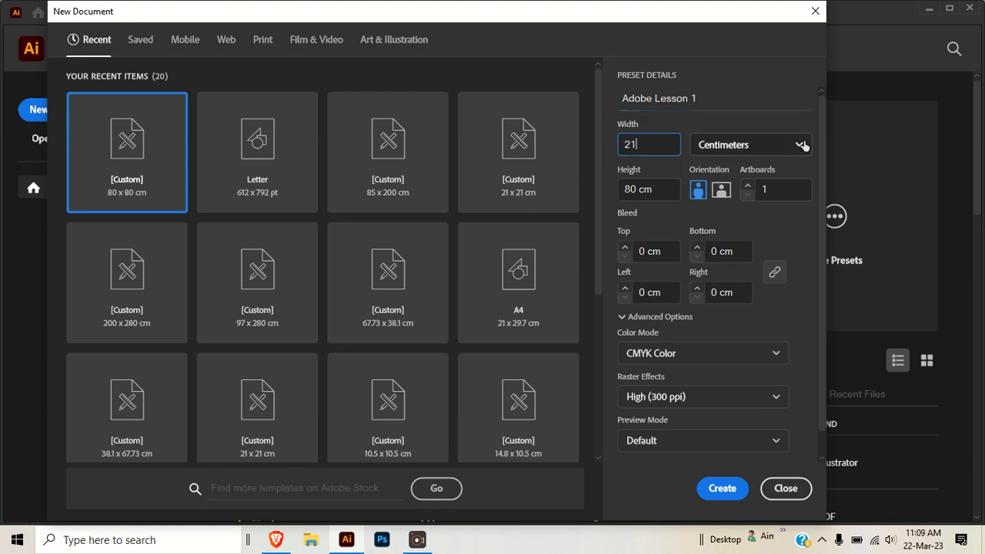
{"action": "left_click", "coordinate": [780, 151]}
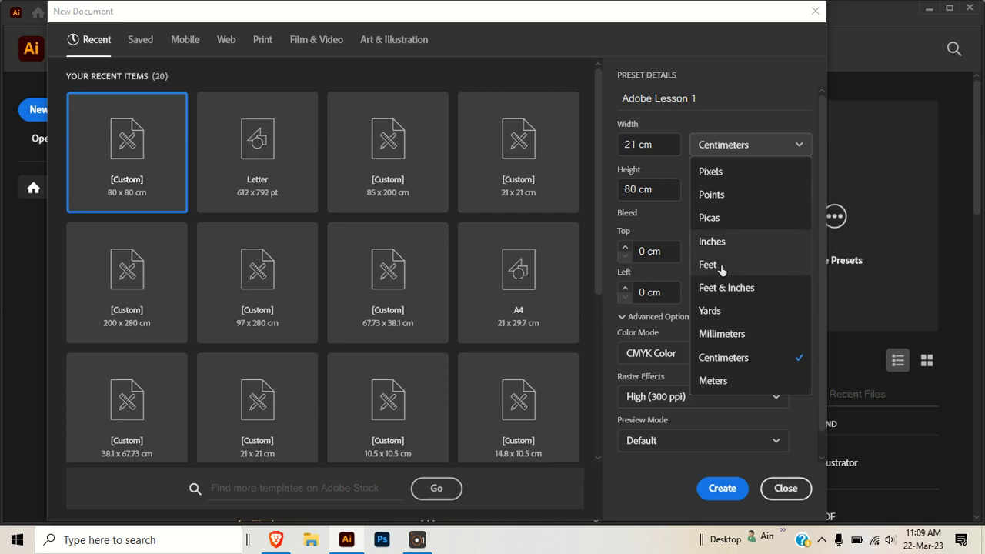
{"action": "left_click", "coordinate": [760, 145]}
{"action": "left_click", "coordinate": [659, 189]}
{"action": "type", "text": "29.7"}
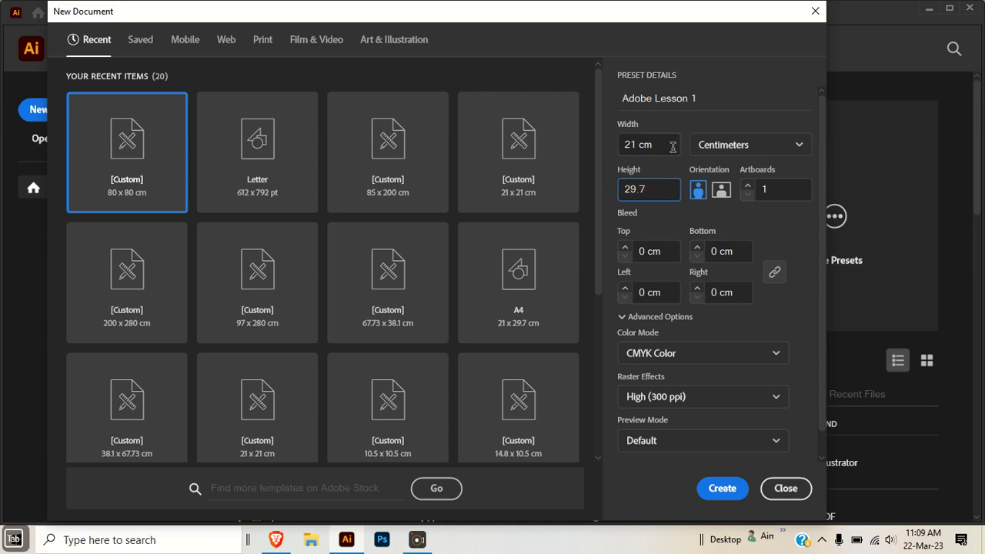
{"action": "key", "text": "Tab"}
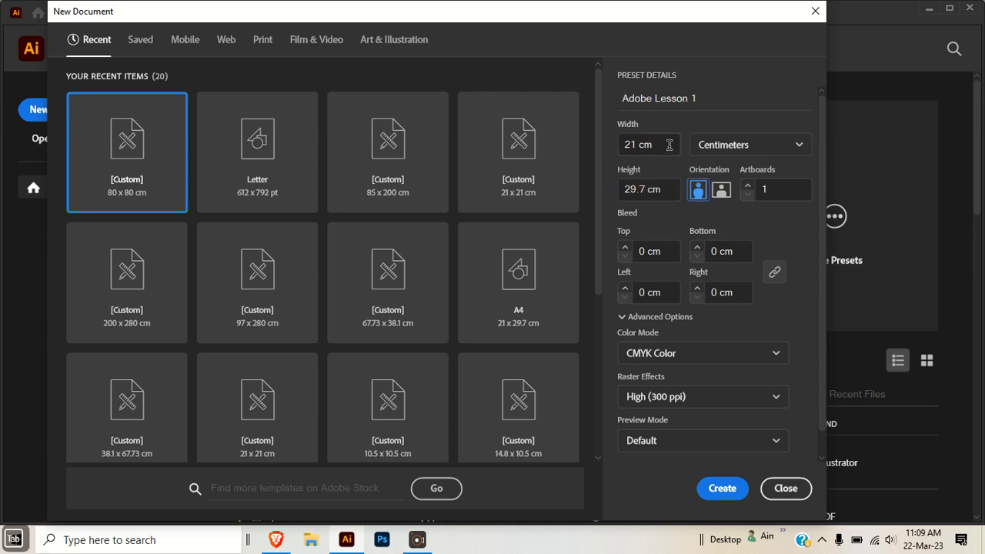
{"action": "left_click", "coordinate": [666, 144]}
{"action": "left_click", "coordinate": [661, 189]}
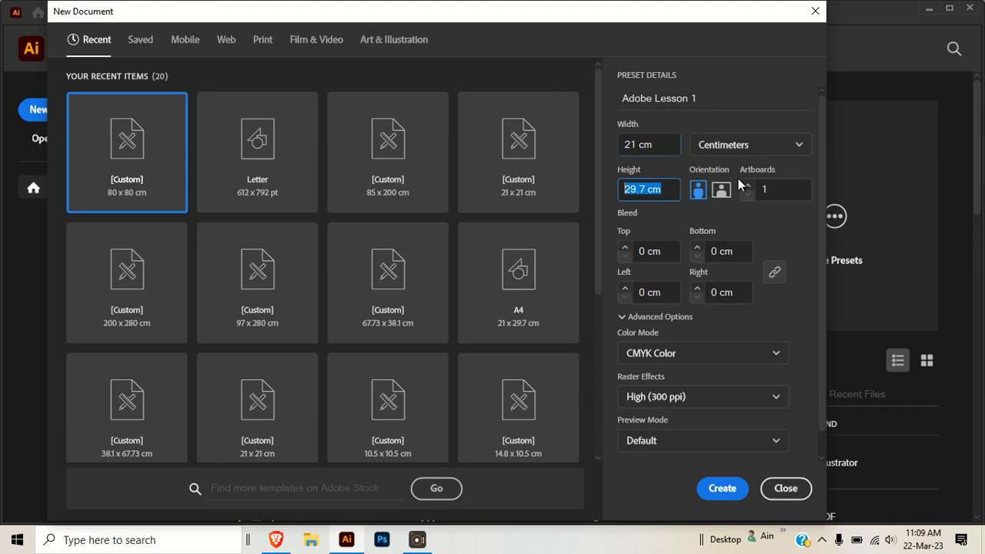
{"action": "left_click", "coordinate": [774, 189]}
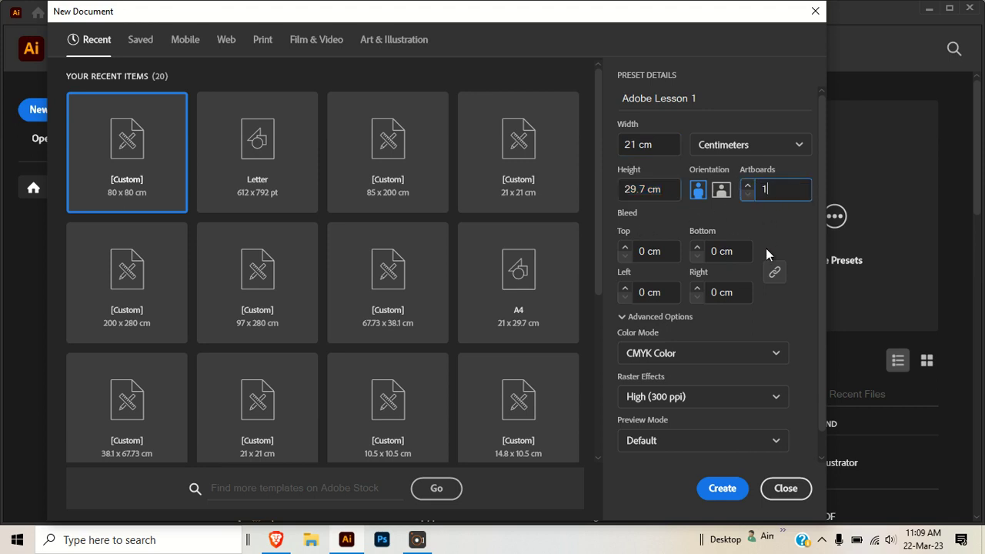
{"action": "double_click", "coordinate": [765, 188]}
{"action": "left_click", "coordinate": [747, 187]}
{"action": "left_click", "coordinate": [748, 196]}
{"action": "left_click", "coordinate": [649, 251]}
{"action": "left_click_drag", "start_coordinate": [638, 250], "coordinate": [655, 252]}
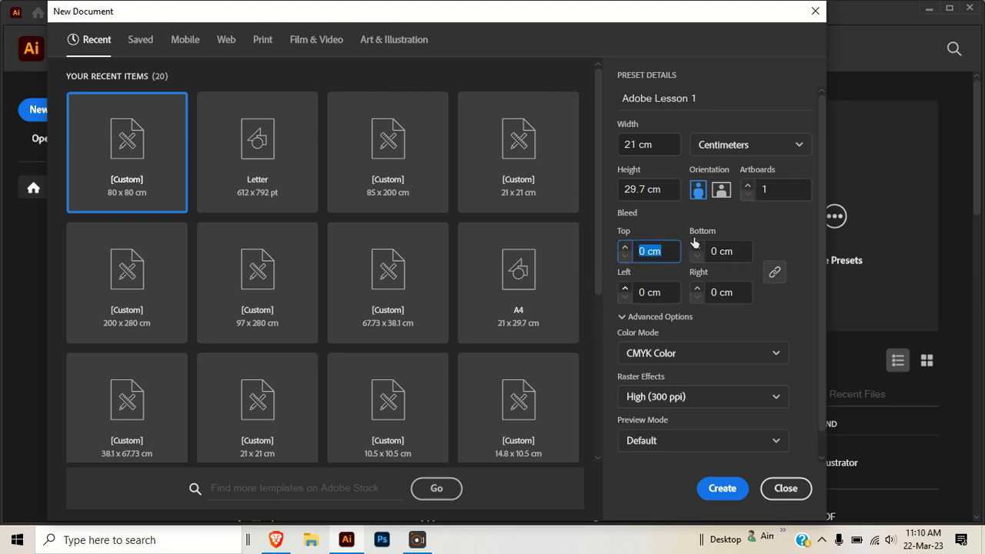
- Set the color mode to RGB Color and create the document
{"action": "left_click", "coordinate": [694, 355]}
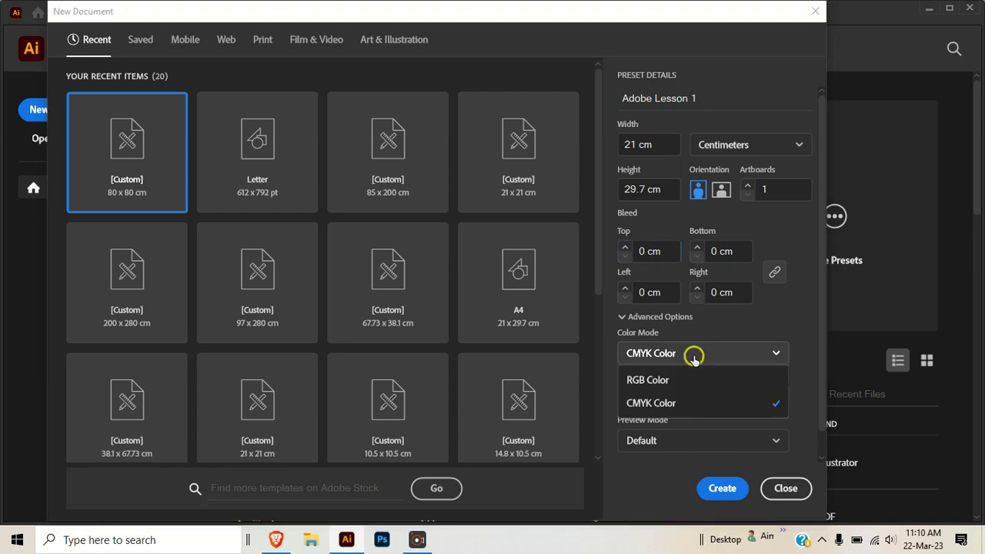
{"action": "left_click", "coordinate": [647, 381]}
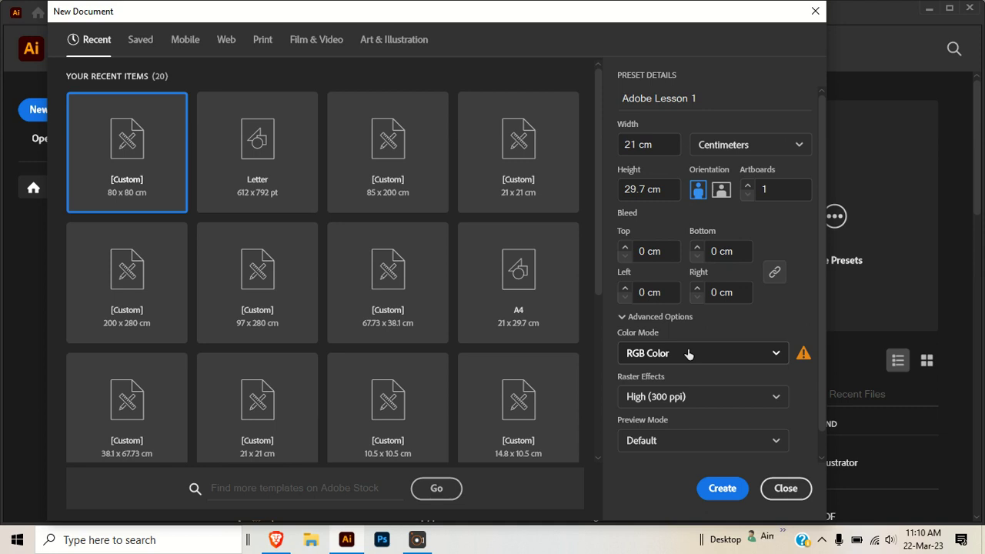
{"action": "left_click", "coordinate": [688, 351]}
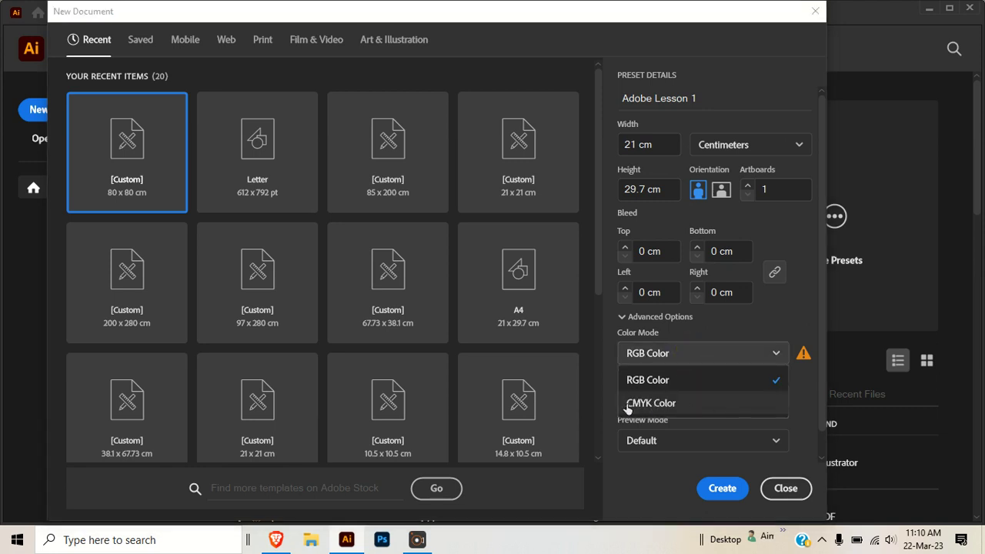
{"action": "left_click", "coordinate": [780, 325]}
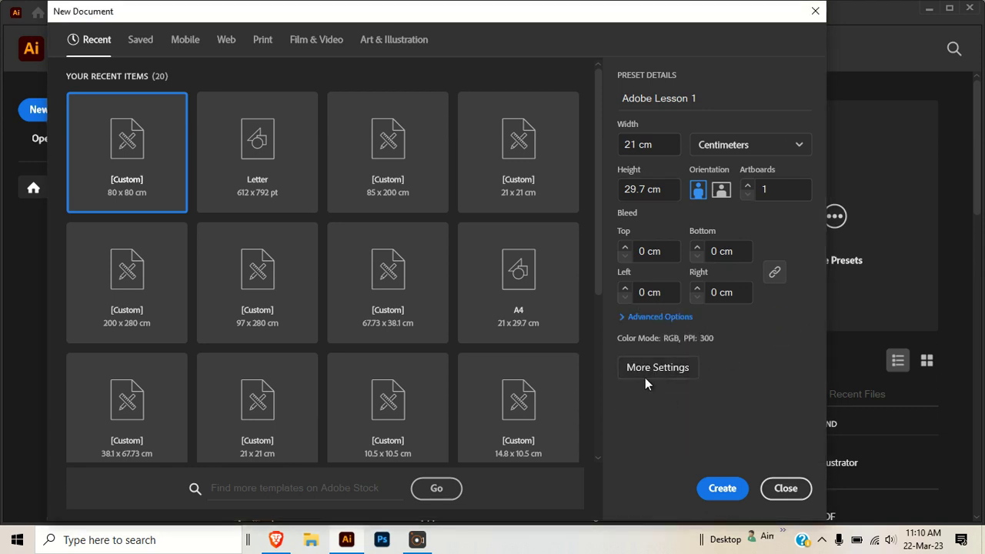
{"action": "left_click", "coordinate": [628, 316]}
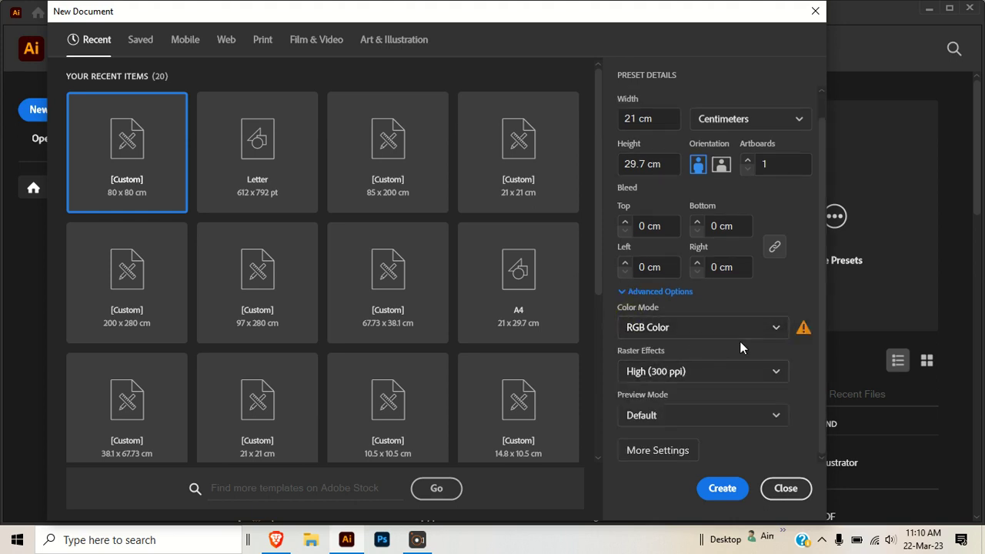
{"action": "scroll", "coordinate": [732, 343], "scroll_direction": "up", "scroll_amount": 1}
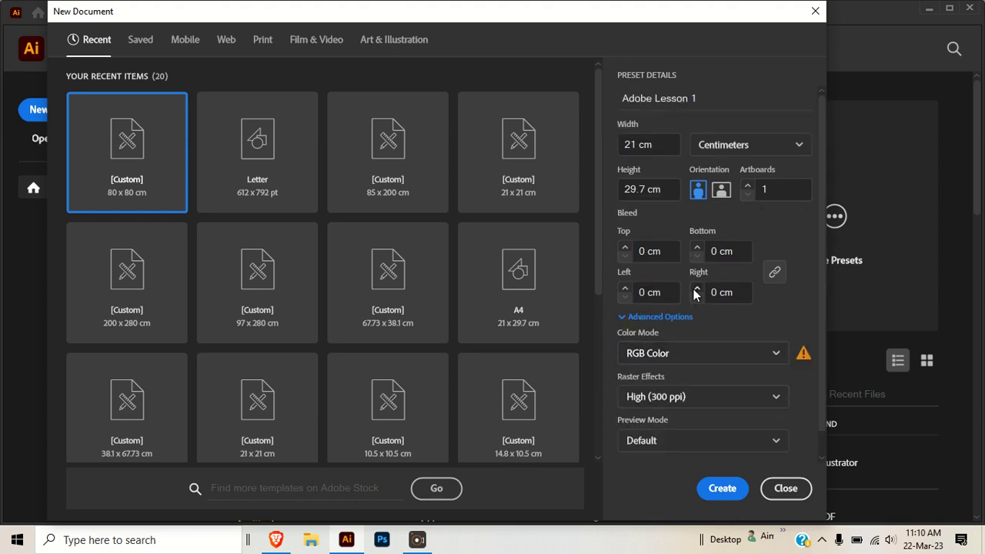
{"action": "left_click", "coordinate": [710, 495]}
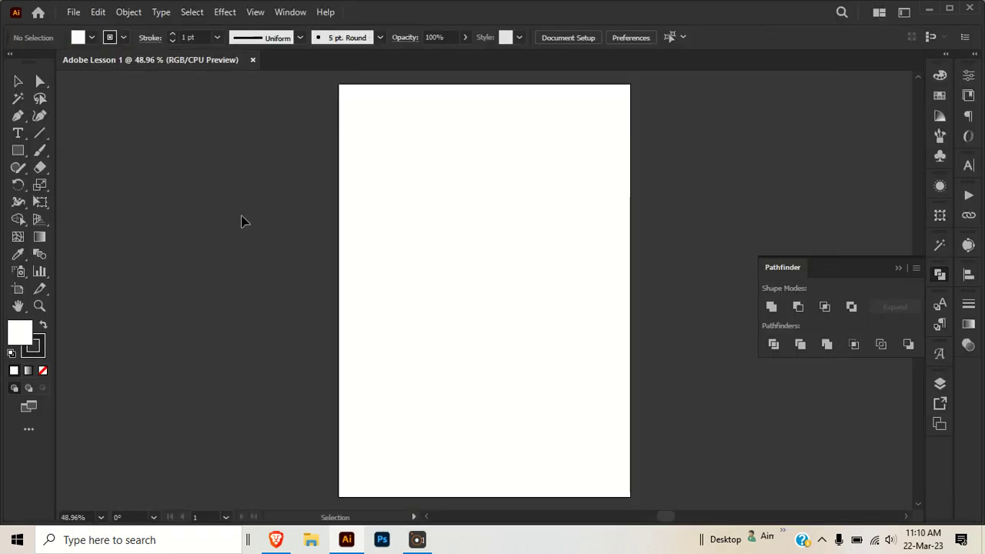
- Close the Pathfinder panel
{"action": "left_click", "coordinate": [898, 267]}
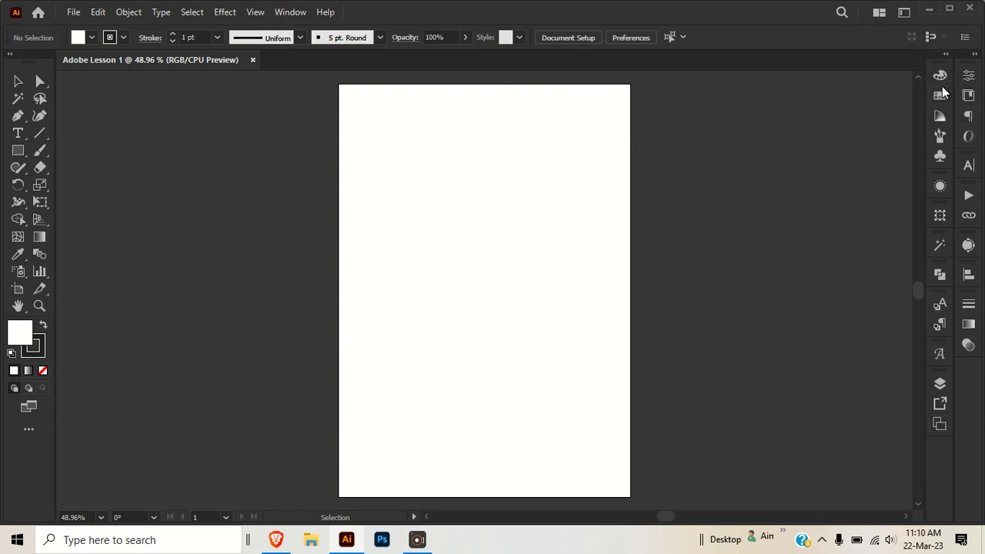
{"action": "left_click", "coordinate": [286, 16]}
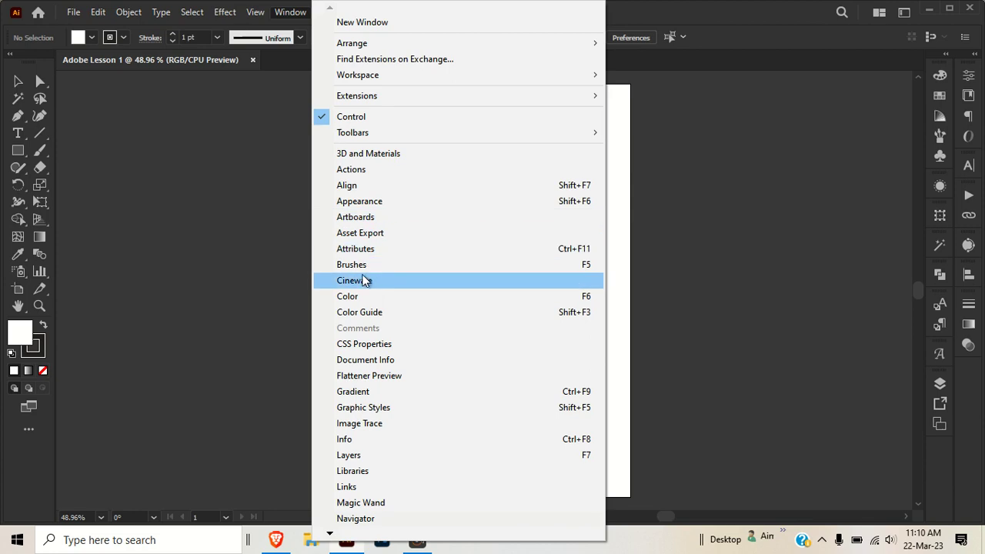
{"action": "mouse_move", "coordinate": [329, 535]}
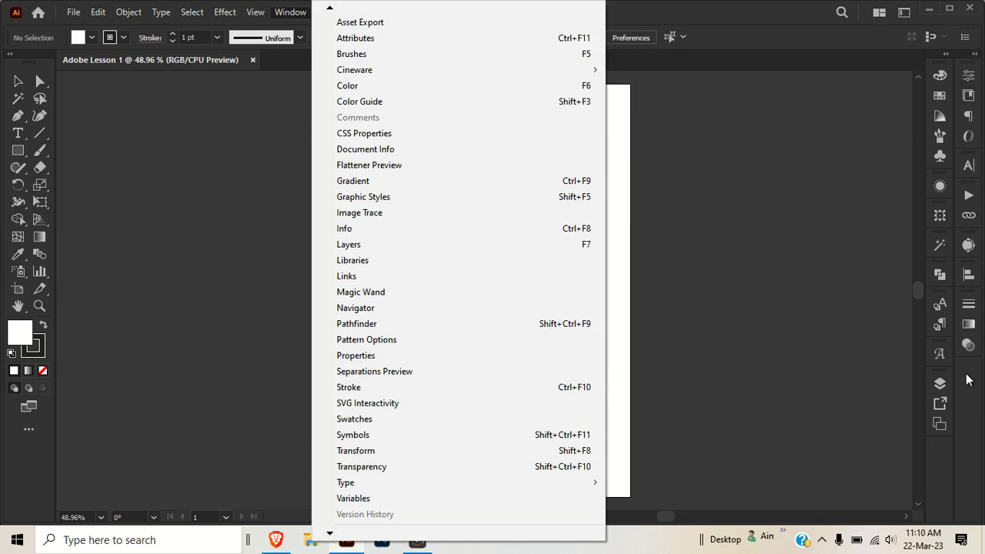
{"action": "left_click", "coordinate": [760, 143]}
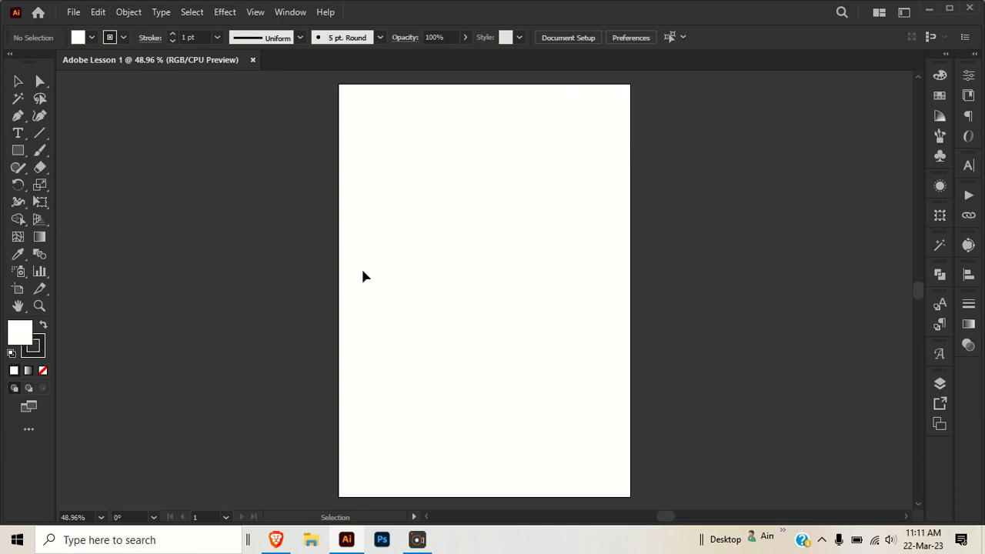
- Examine the artboard at several zoom levels and pan it across the canvas
{"action": "key", "text": "alt"}
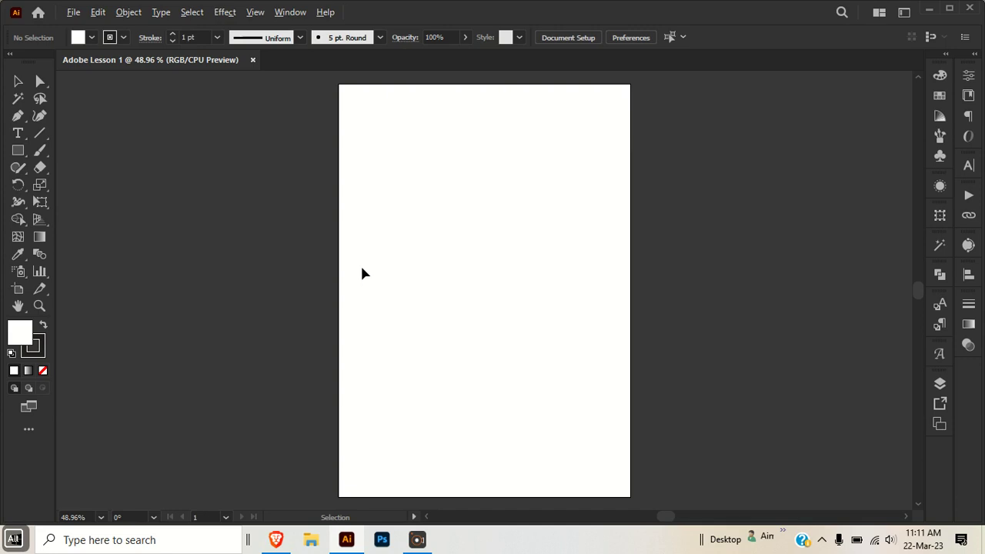
{"action": "scroll", "coordinate": [364, 273], "scroll_direction": "down", "scroll_amount": 4}
{"action": "scroll", "coordinate": [364, 273], "scroll_direction": "down", "scroll_amount": 1}
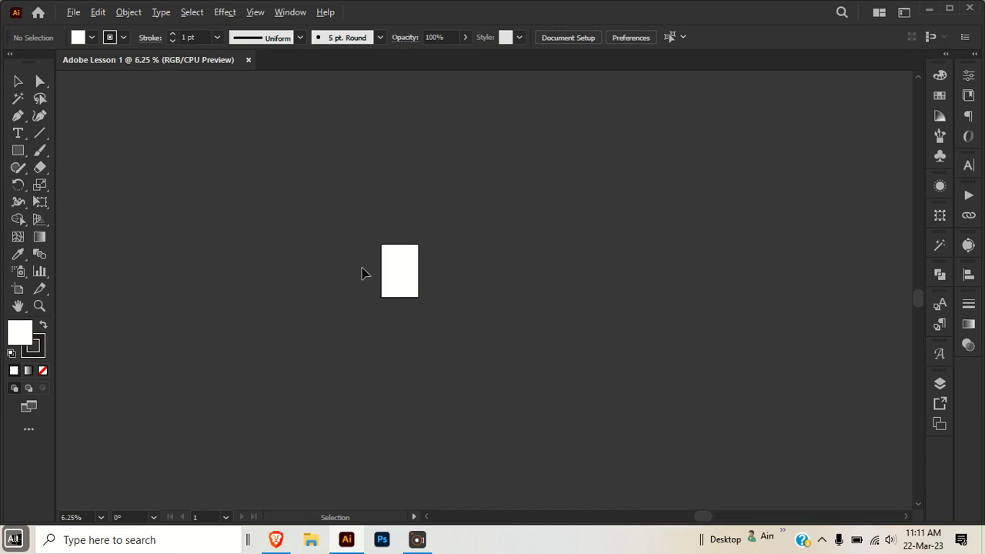
{"action": "scroll", "coordinate": [364, 273], "scroll_direction": "up", "scroll_amount": 4}
{"action": "scroll", "coordinate": [423, 261], "scroll_direction": "up", "scroll_amount": 3}
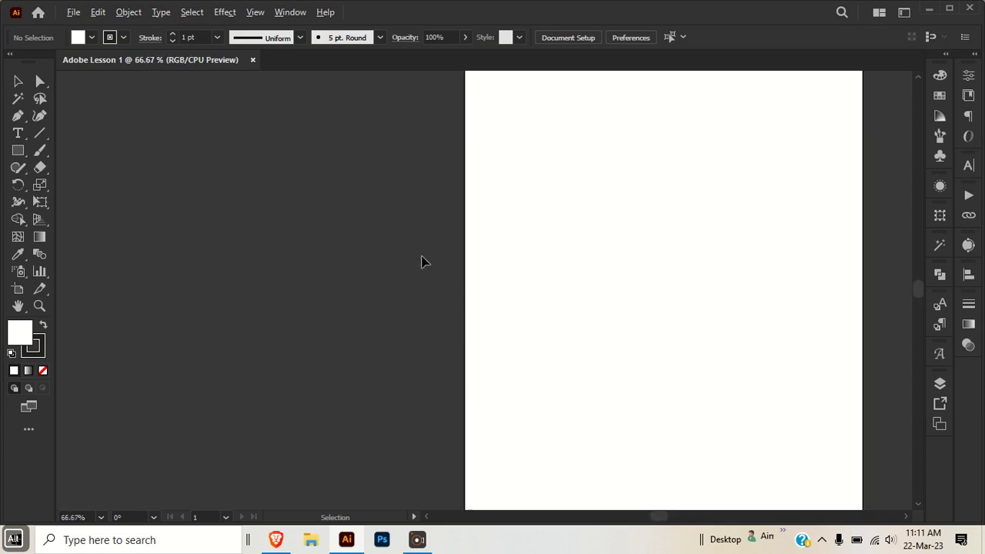
{"action": "scroll", "coordinate": [421, 262], "scroll_direction": "down", "scroll_amount": 3}
{"action": "scroll", "coordinate": [422, 262], "scroll_direction": "down", "scroll_amount": 2}
{"action": "scroll", "coordinate": [513, 261], "scroll_direction": "up", "scroll_amount": 4}
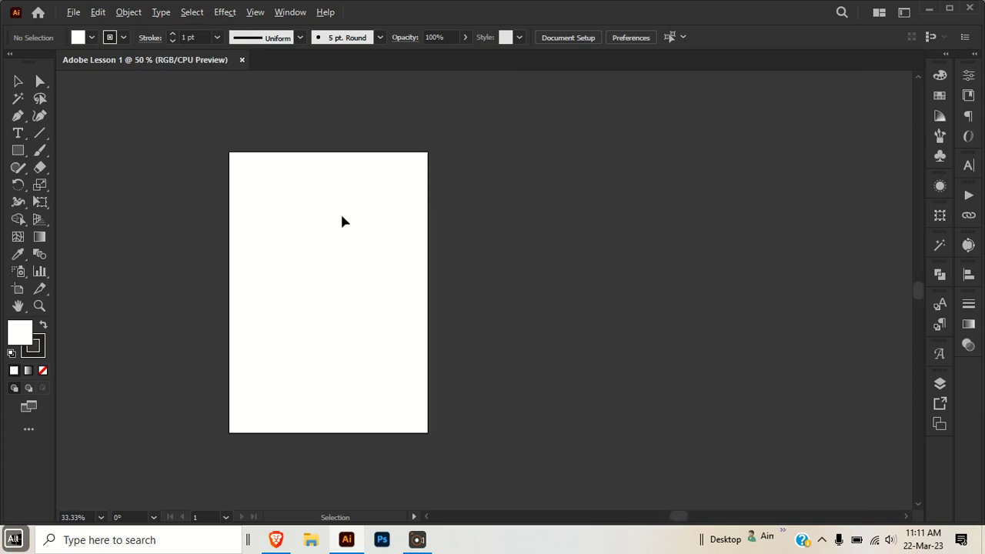
{"action": "scroll", "coordinate": [341, 220], "scroll_direction": "up", "scroll_amount": 2}
{"action": "scroll", "coordinate": [343, 222], "scroll_direction": "down", "scroll_amount": 5}
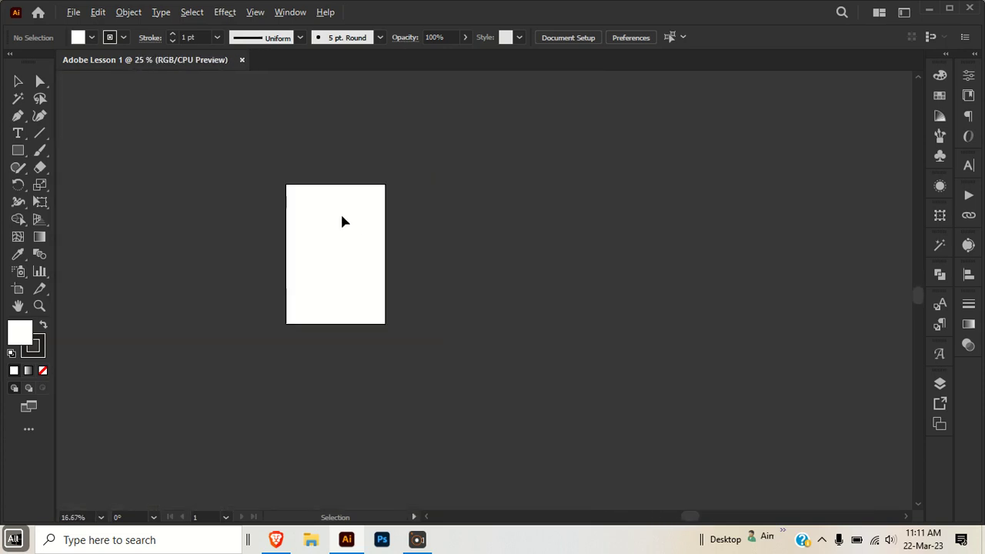
{"action": "scroll", "coordinate": [343, 222], "scroll_direction": "up", "scroll_amount": 3}
{"action": "scroll", "coordinate": [342, 222], "scroll_direction": "up", "scroll_amount": 2}
{"action": "scroll", "coordinate": [343, 222], "scroll_direction": "down", "scroll_amount": 2}
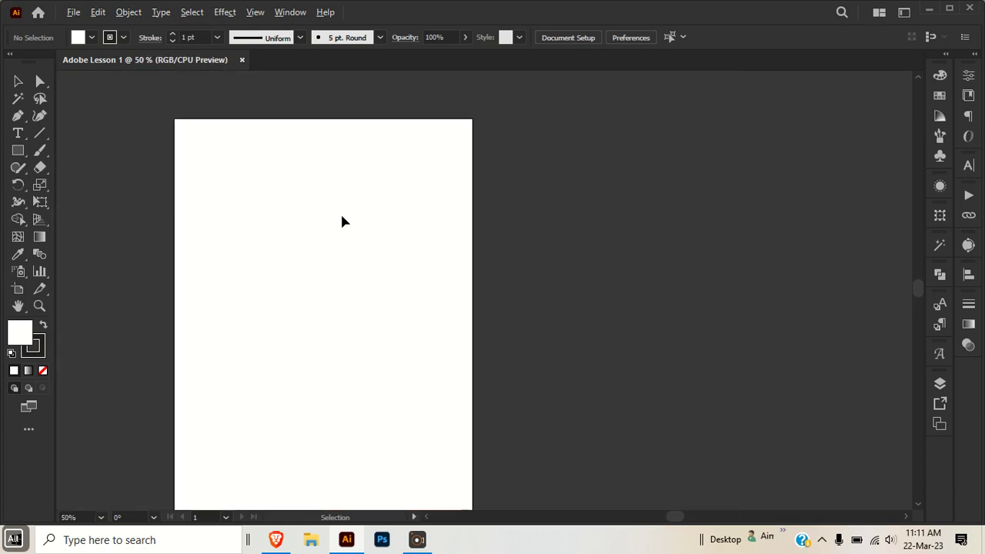
{"action": "scroll", "coordinate": [341, 206], "scroll_direction": "down", "scroll_amount": 2}
{"action": "scroll", "coordinate": [341, 206], "scroll_direction": "up", "scroll_amount": 3}
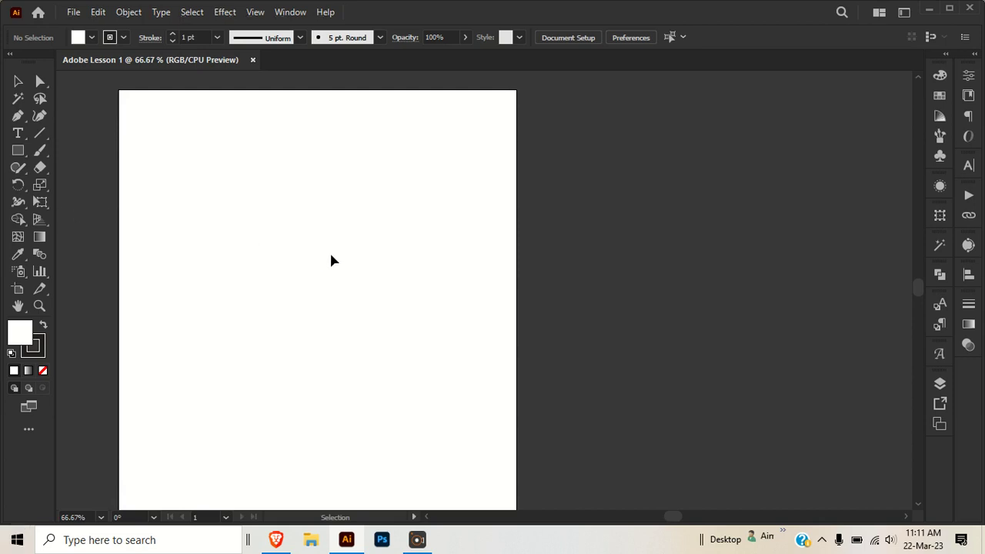
{"action": "key", "text": "space"}
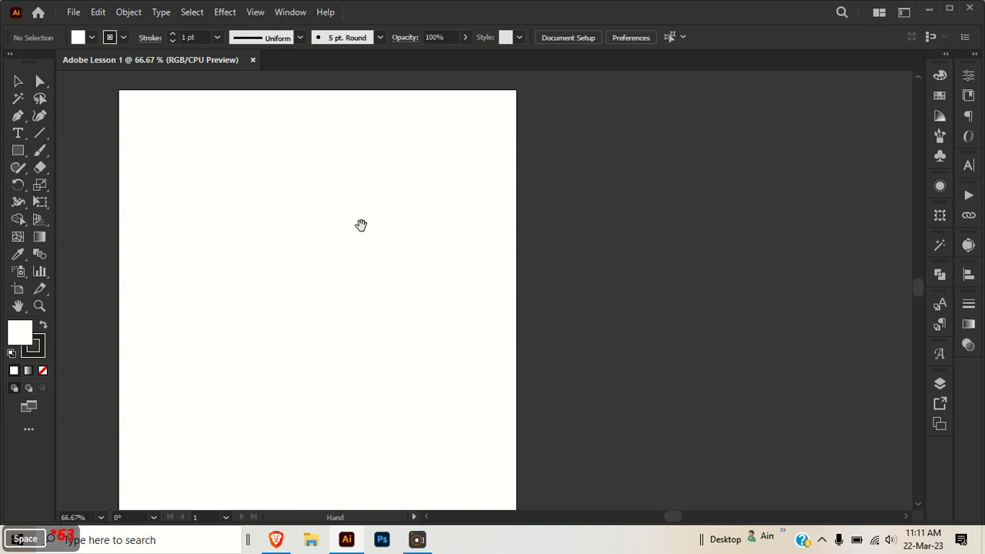
{"action": "left_click_drag", "start_coordinate": [301, 224], "coordinate": [431, 236]}
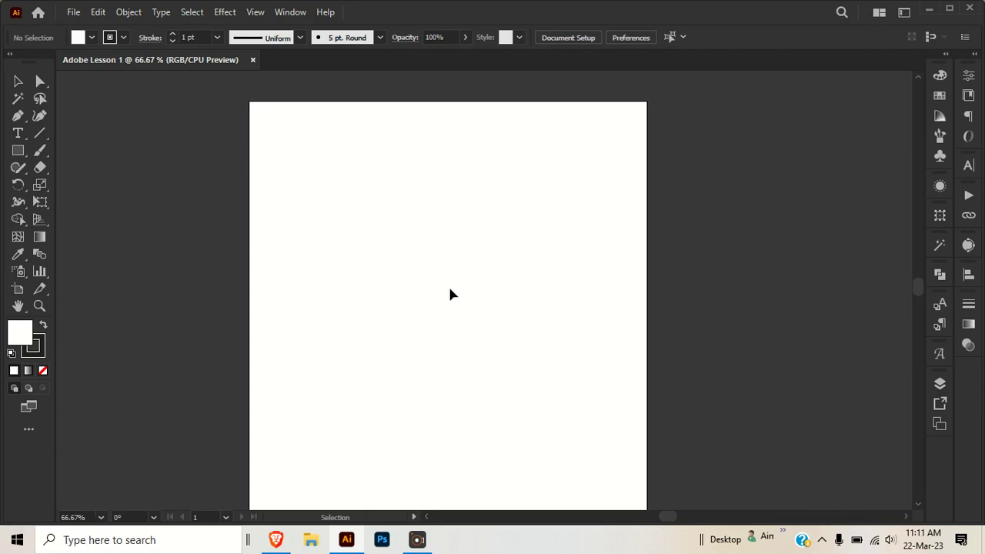
- Scroll the canvas horizontally and vertically to view different parts of the artboard
{"action": "key", "text": "ctrl"}
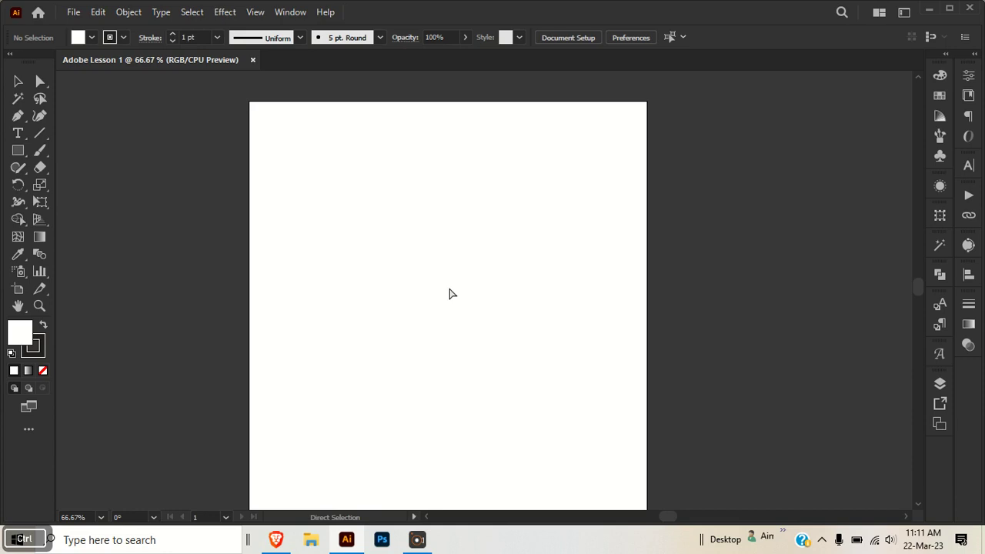
{"action": "scroll", "coordinate": [451, 293], "scroll_direction": "right", "scroll_amount": 4}
{"action": "scroll", "coordinate": [451, 293], "scroll_direction": "left", "scroll_amount": 2}
{"action": "scroll", "coordinate": [451, 293], "scroll_direction": "right", "scroll_amount": 7}
{"action": "scroll", "coordinate": [451, 293], "scroll_direction": "left", "scroll_amount": 2}
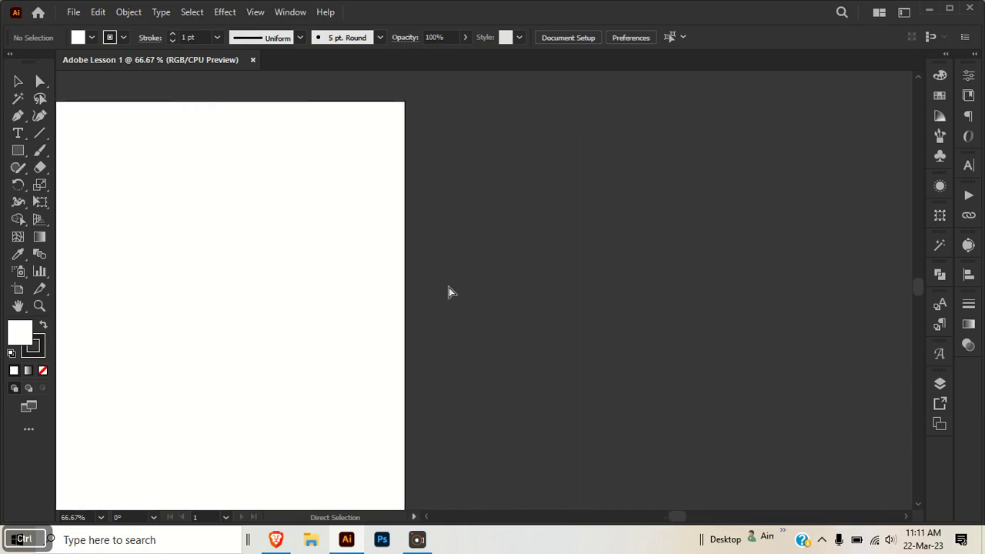
{"action": "scroll", "coordinate": [451, 293], "scroll_direction": "left", "scroll_amount": 8}
{"action": "scroll", "coordinate": [452, 293], "scroll_direction": "right", "scroll_amount": 8}
{"action": "scroll", "coordinate": [452, 293], "scroll_direction": "left", "scroll_amount": 14}
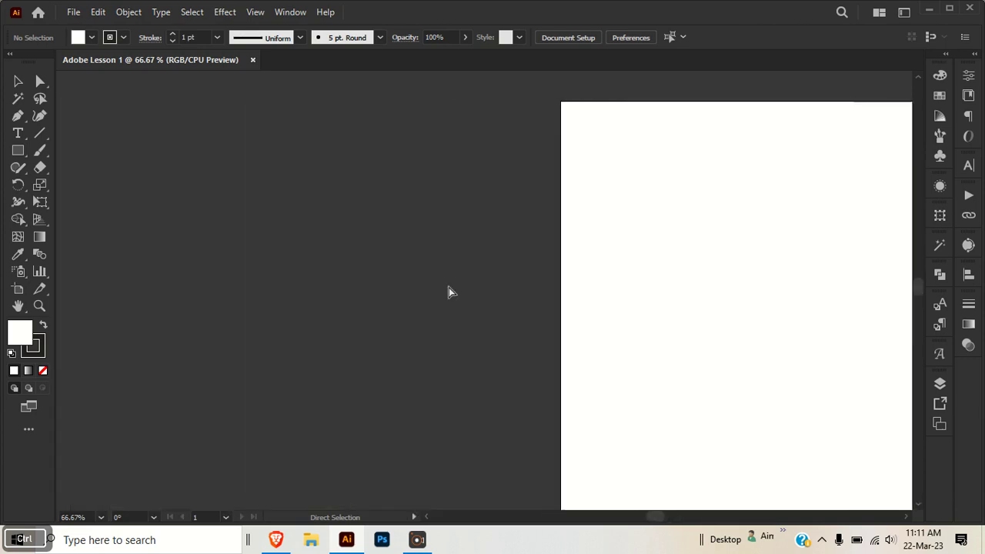
{"action": "scroll", "coordinate": [451, 292], "scroll_direction": "right", "scroll_amount": 8}
{"action": "scroll", "coordinate": [451, 292], "scroll_direction": "left", "scroll_amount": 4}
{"action": "scroll", "coordinate": [451, 292], "scroll_direction": "right", "scroll_amount": 4}
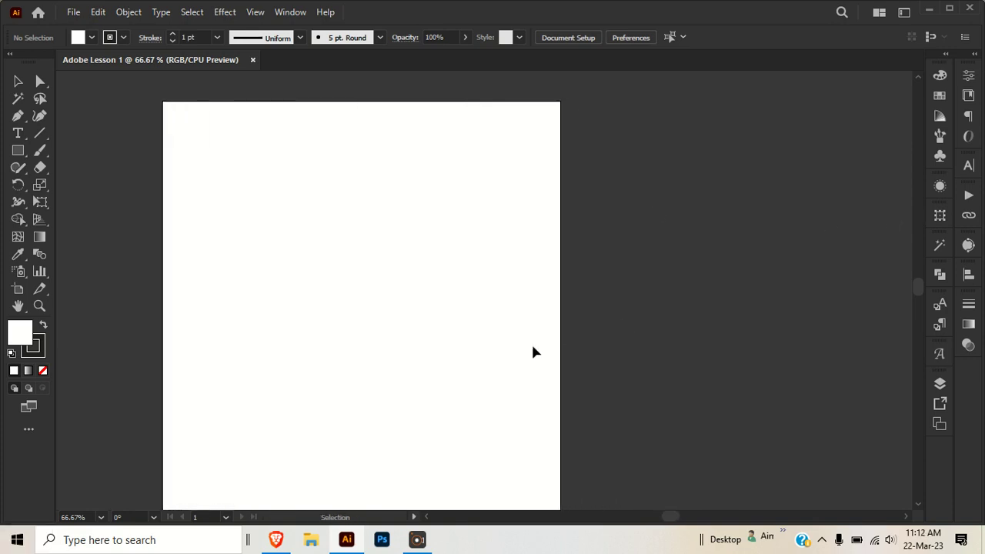
{"action": "scroll", "coordinate": [474, 339], "scroll_direction": "down", "scroll_amount": 2}
{"action": "scroll", "coordinate": [474, 337], "scroll_direction": "down", "scroll_amount": 3}
{"action": "scroll", "coordinate": [472, 335], "scroll_direction": "up", "scroll_amount": 3}
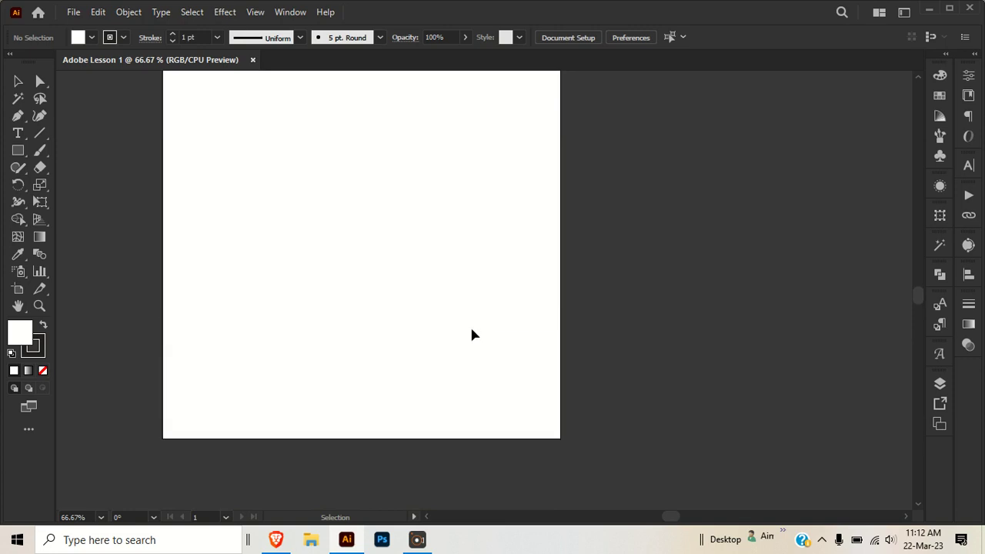
{"action": "scroll", "coordinate": [473, 334], "scroll_direction": "up", "scroll_amount": 3}
{"action": "scroll", "coordinate": [472, 332], "scroll_direction": "down", "scroll_amount": 5}
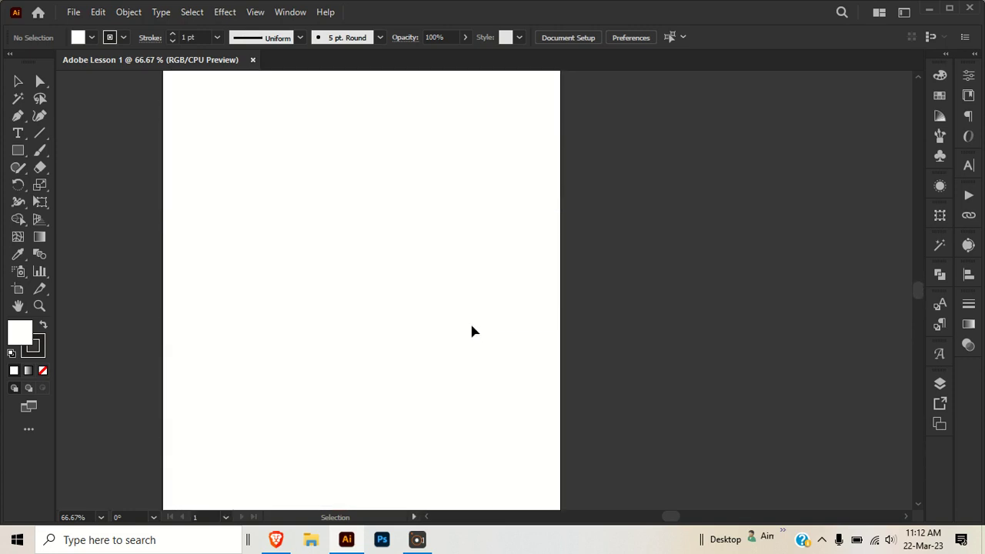
{"action": "scroll", "coordinate": [472, 329], "scroll_direction": "down", "scroll_amount": 5}
- Pan the artboard with the Hand tool and zoom the view between 33.33% and 50%
{"action": "key", "text": "space"}
{"action": "left_click_drag", "start_coordinate": [354, 195], "coordinate": [533, 385]}
{"action": "left_click_drag", "start_coordinate": [490, 144], "coordinate": [410, 297]}
{"action": "left_click_drag", "start_coordinate": [453, 261], "coordinate": [464, 261]}
{"action": "scroll", "coordinate": [350, 240], "scroll_direction": "down", "scroll_amount": 2}
{"action": "left_click_drag", "start_coordinate": [413, 318], "coordinate": [450, 280]}
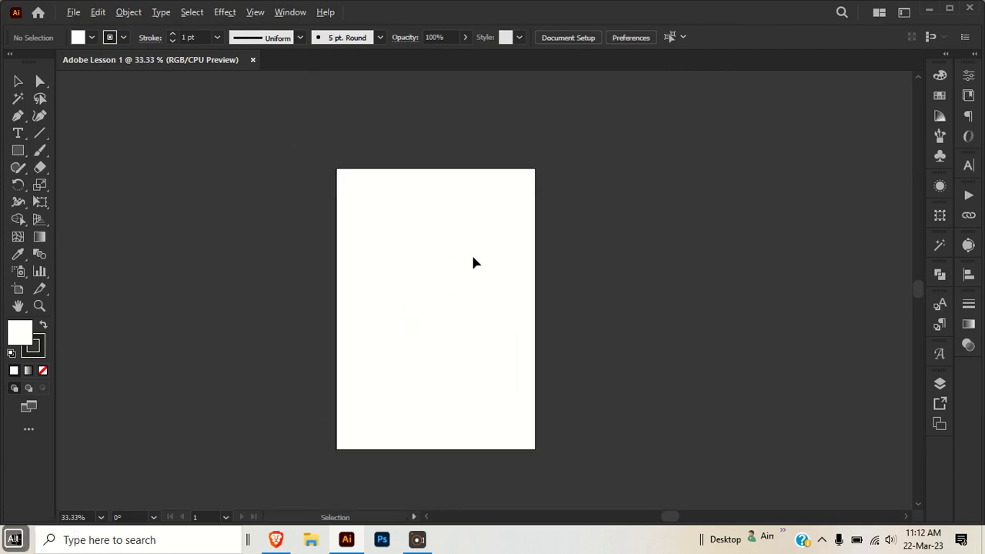
{"action": "scroll", "coordinate": [470, 252], "scroll_direction": "up", "scroll_amount": 1}
{"action": "left_click_drag", "start_coordinate": [315, 220], "coordinate": [308, 189]}
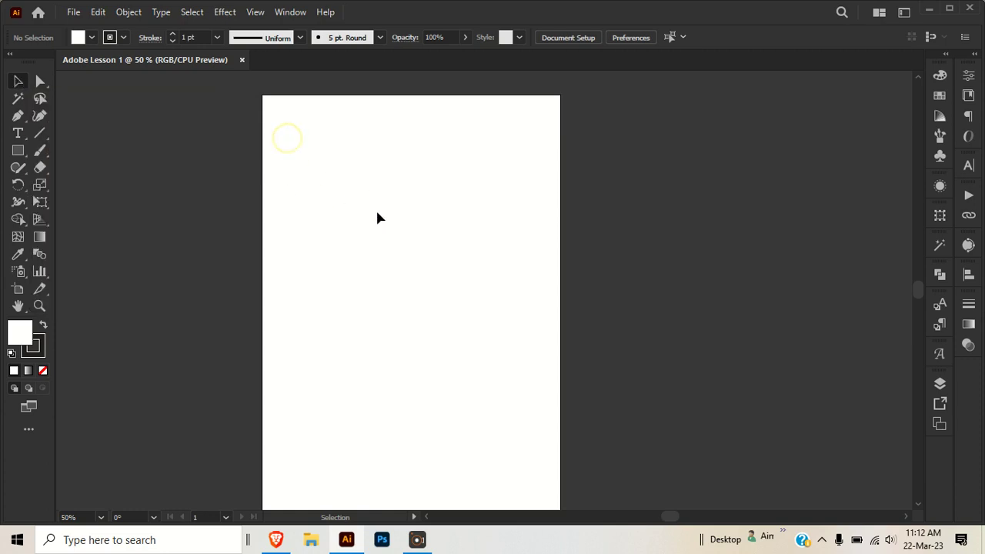
{"action": "left_click_drag", "start_coordinate": [408, 185], "coordinate": [608, 423]}
{"action": "left_click_drag", "start_coordinate": [477, 128], "coordinate": [223, 281]}
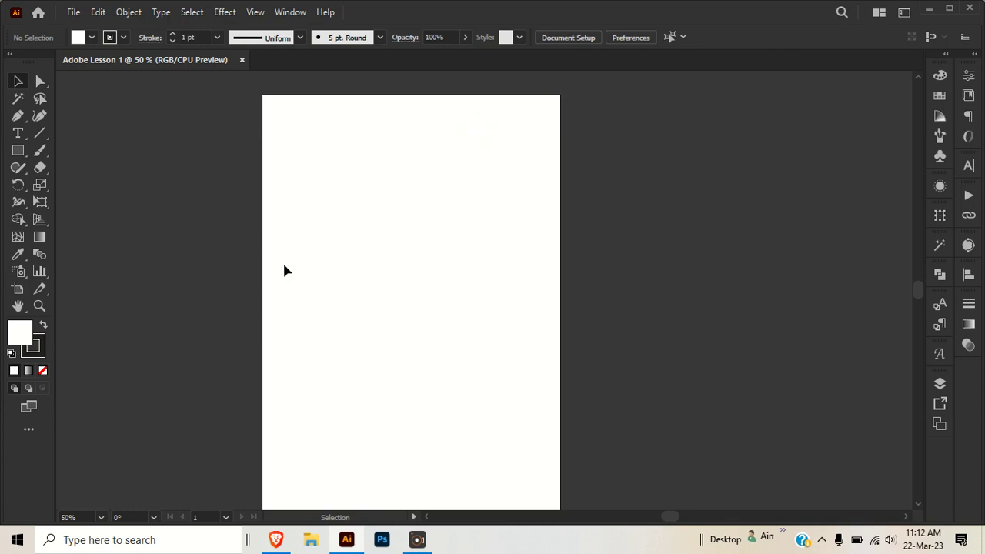
- Draw a rectangle over the artboard's lower-right area with the Rectangle tool and swap its fill and stroke colours
{"action": "left_click", "coordinate": [18, 152]}
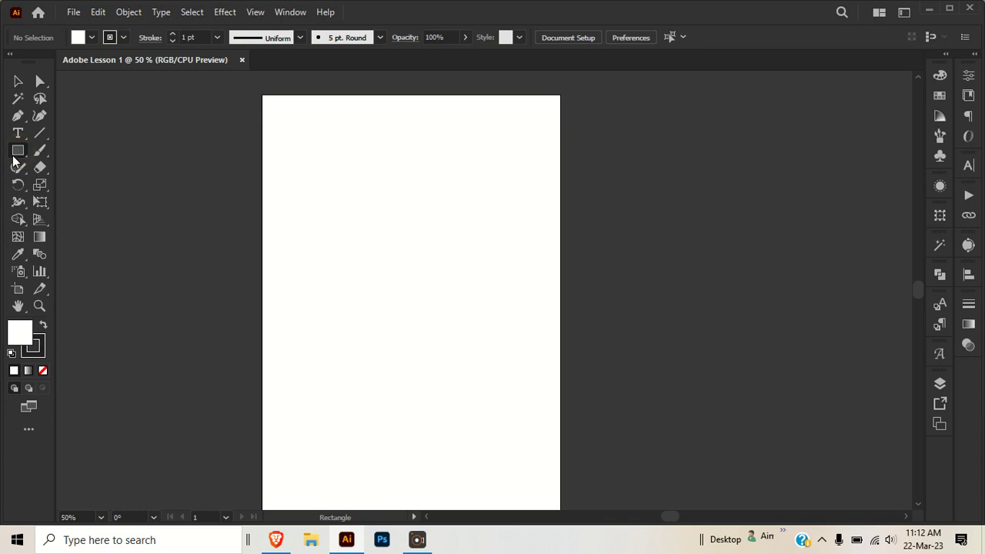
{"action": "left_click_drag", "start_coordinate": [358, 218], "coordinate": [552, 470]}
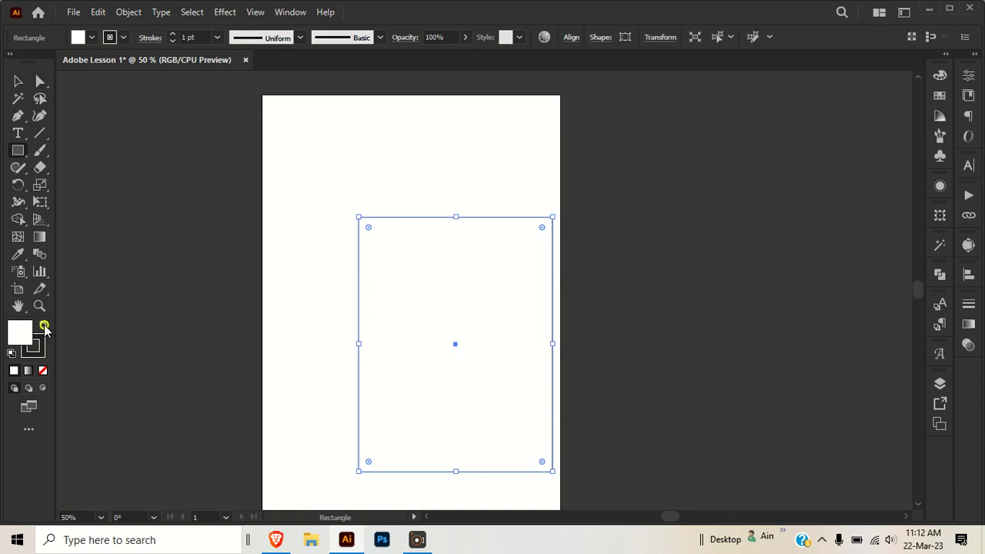
{"action": "left_click", "coordinate": [43, 326]}
{"action": "left_click", "coordinate": [17, 80]}
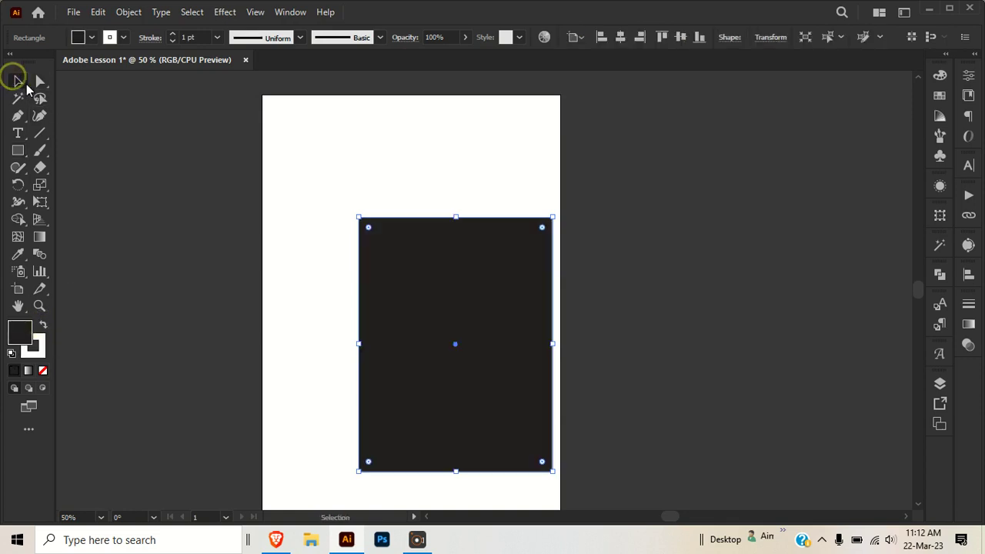
- Move the rectangle to the artboard's upper-left and scale it down with the Selection tool
{"action": "left_click", "coordinate": [490, 198]}
{"action": "left_click_drag", "start_coordinate": [424, 328], "coordinate": [331, 224]}
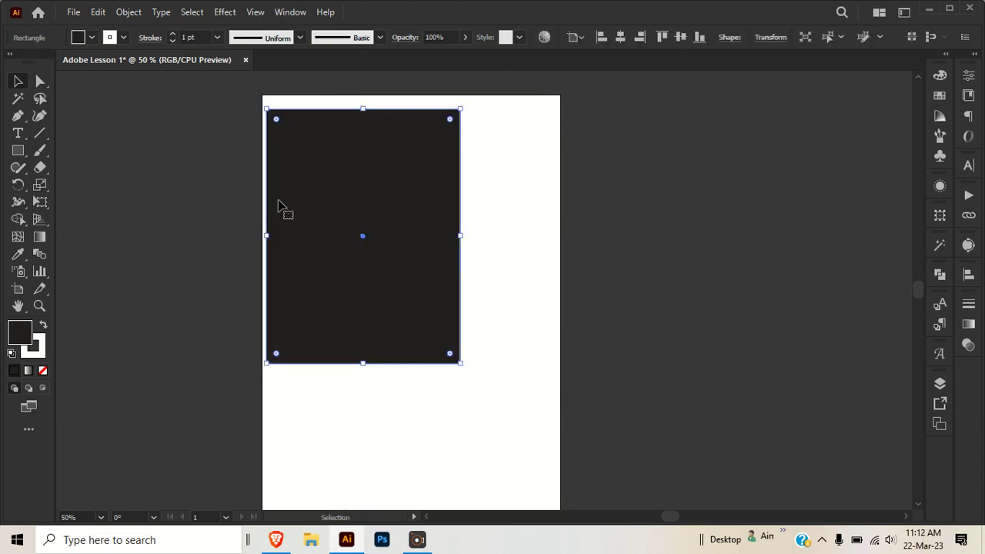
{"action": "left_click_drag", "start_coordinate": [280, 206], "coordinate": [484, 194]}
{"action": "left_click_drag", "start_coordinate": [567, 193], "coordinate": [314, 251]}
{"action": "left_click_drag", "start_coordinate": [330, 153], "coordinate": [329, 278]}
{"action": "left_click_drag", "start_coordinate": [426, 342], "coordinate": [359, 356]}
{"action": "left_click_drag", "start_coordinate": [296, 405], "coordinate": [296, 379]}
{"action": "left_click_drag", "start_coordinate": [362, 275], "coordinate": [302, 157]}
{"action": "left_click_drag", "start_coordinate": [272, 326], "coordinate": [363, 200]}
{"action": "left_click_drag", "start_coordinate": [405, 120], "coordinate": [484, 121]}
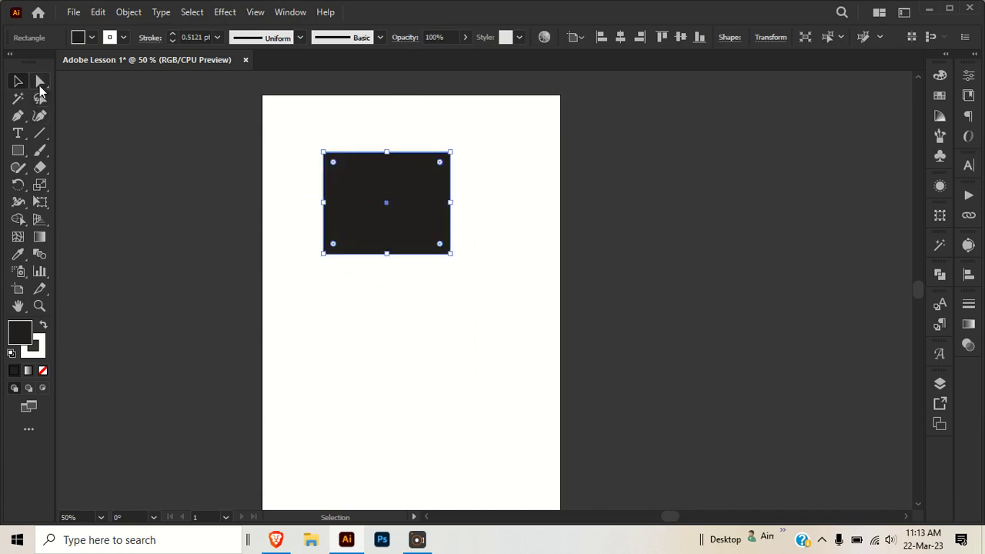
- Reshape the rectangle into an irregular wedge by dragging its corner anchor points with the Direct Selection tool
{"action": "left_click", "coordinate": [39, 83]}
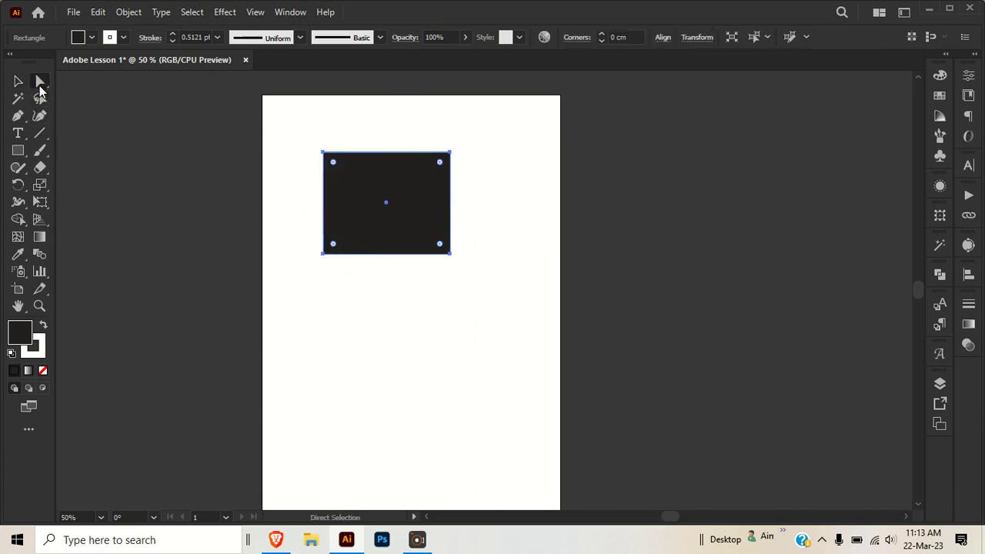
{"action": "left_click", "coordinate": [323, 152]}
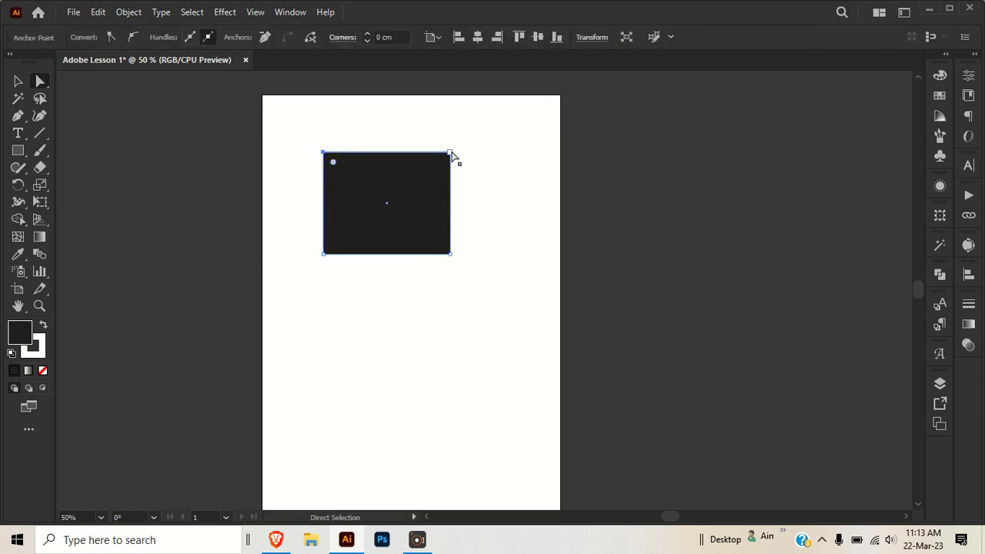
{"action": "left_click_drag", "start_coordinate": [451, 153], "coordinate": [346, 230]}
{"action": "left_click_drag", "start_coordinate": [452, 255], "coordinate": [779, 291]}
{"action": "left_click_drag", "start_coordinate": [323, 153], "coordinate": [216, 190]}
{"action": "left_click_drag", "start_coordinate": [323, 258], "coordinate": [245, 360]}
{"action": "left_click_drag", "start_coordinate": [539, 306], "coordinate": [558, 217]}
{"action": "left_click_drag", "start_coordinate": [408, 217], "coordinate": [407, 243]}
{"action": "left_click", "coordinate": [515, 342]}
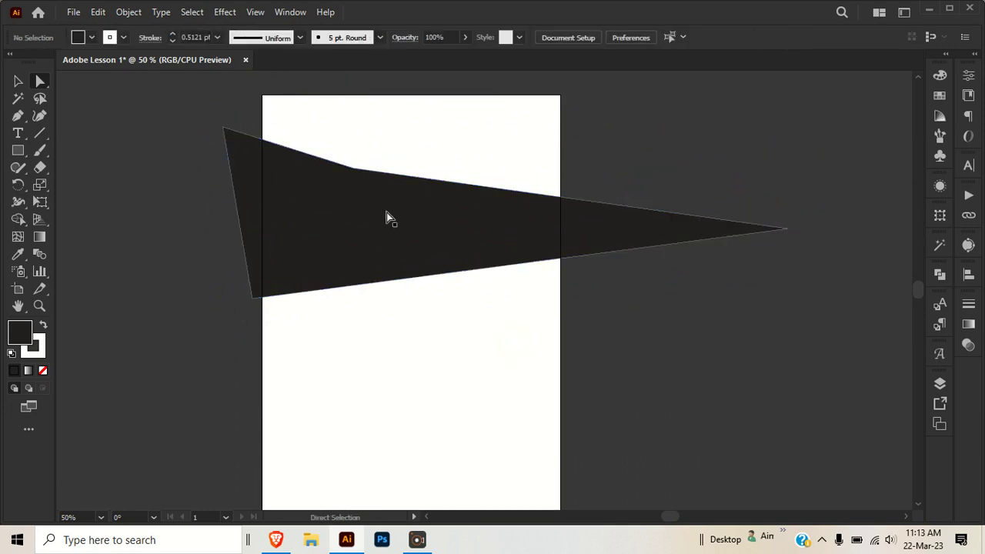
{"action": "left_click_drag", "start_coordinate": [314, 225], "coordinate": [321, 247]}
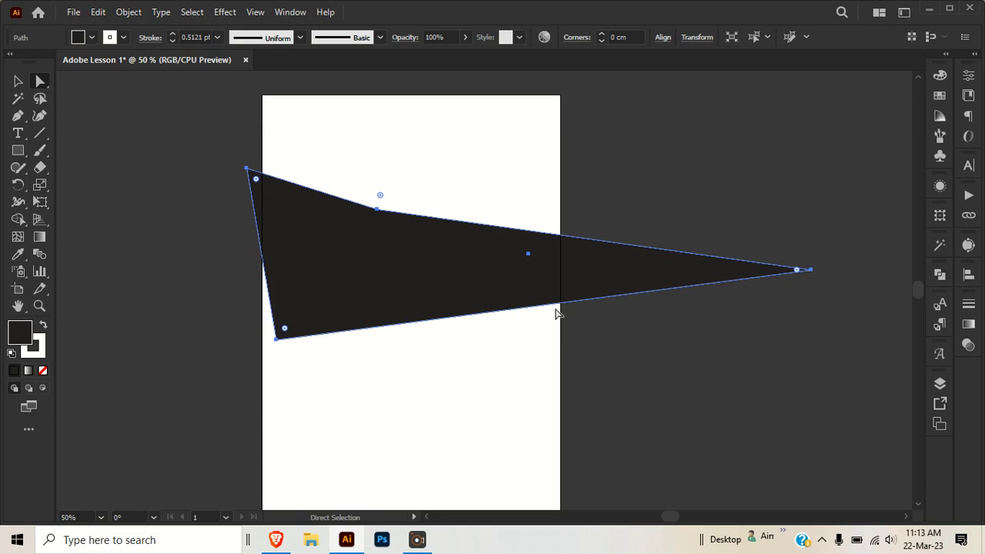
- Open the fill colour panel and nudge the wedge shape slightly to the left
{"action": "left_click", "coordinate": [39, 350]}
{"action": "left_click", "coordinate": [15, 332]}
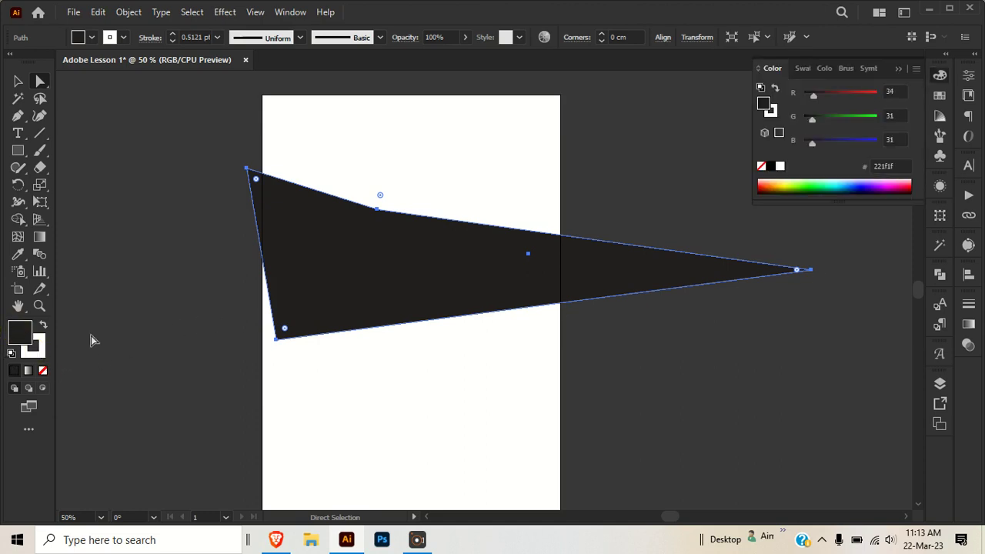
{"action": "left_click_drag", "start_coordinate": [343, 290], "coordinate": [299, 305]}
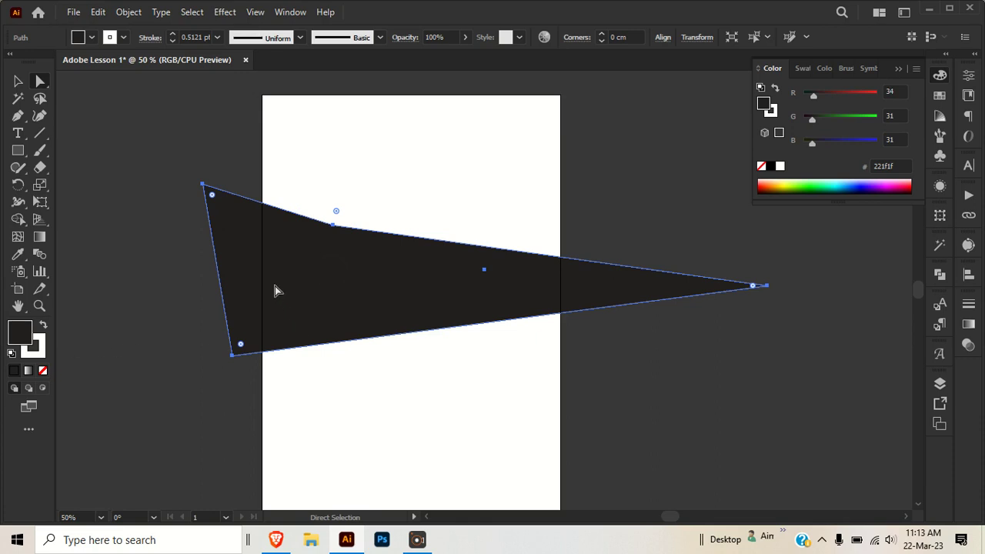
- Zoom in closely on the wedge's left edge to inspect its outline, zoom back out and deselect
{"action": "scroll", "coordinate": [178, 254], "scroll_direction": "up", "scroll_amount": 6, "text": "alt"}
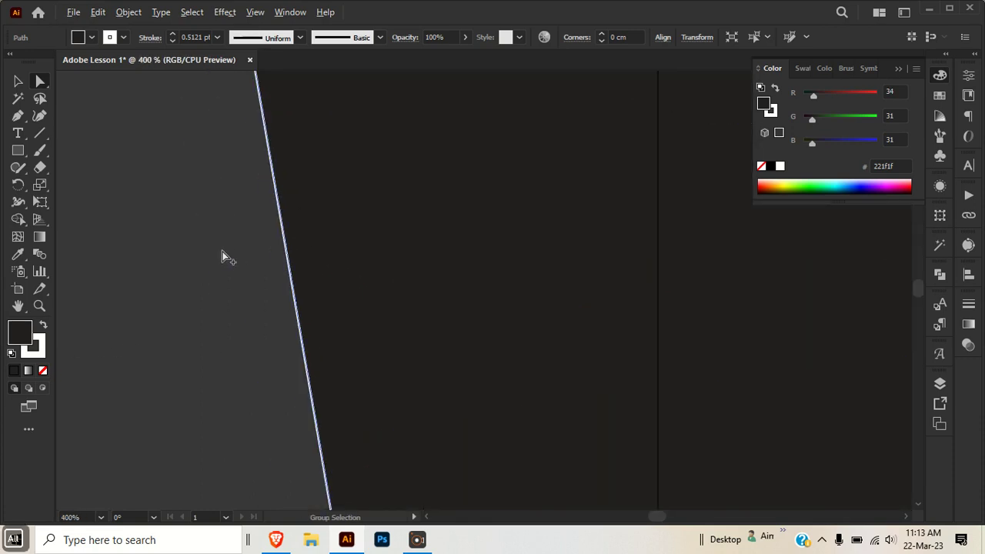
{"action": "scroll", "coordinate": [272, 252], "scroll_direction": "up", "scroll_amount": 2}
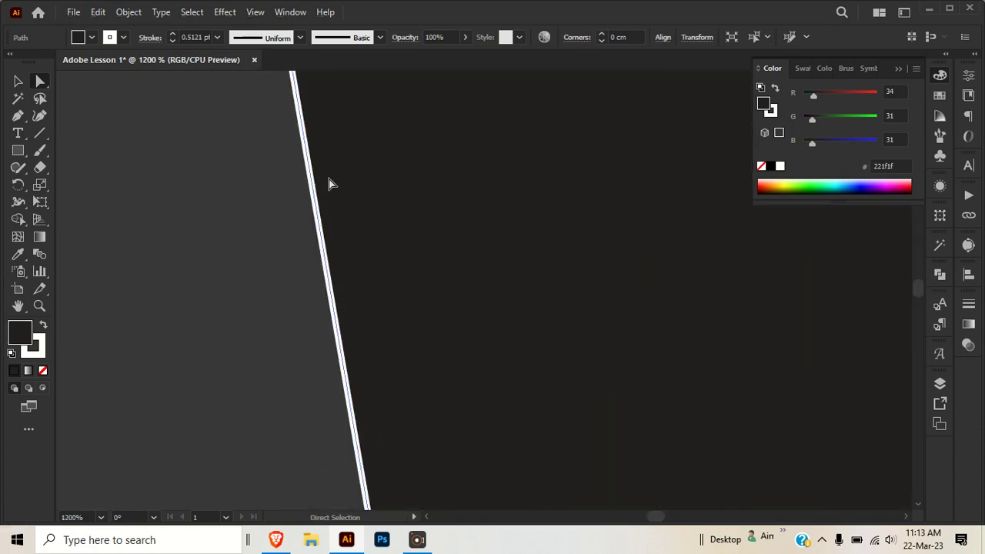
{"action": "left_click", "coordinate": [43, 351]}
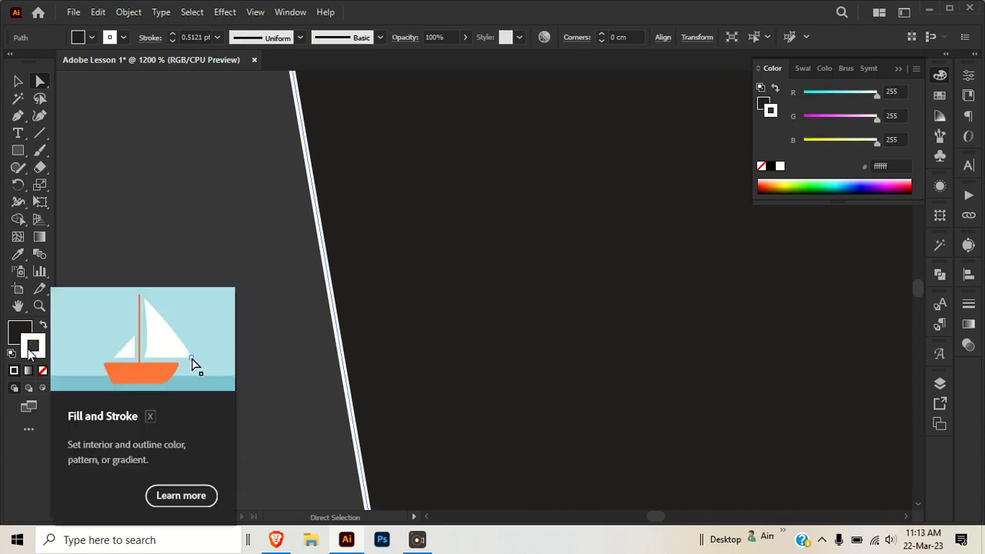
{"action": "left_click", "coordinate": [16, 340]}
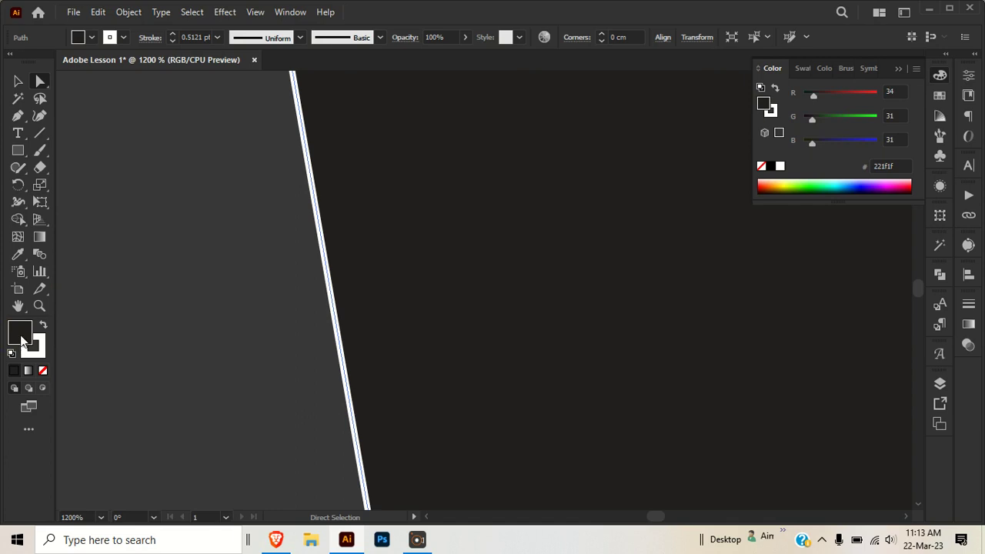
{"action": "left_click_drag", "start_coordinate": [423, 185], "coordinate": [464, 252]}
{"action": "scroll", "coordinate": [464, 253], "scroll_direction": "down", "scroll_amount": 3}
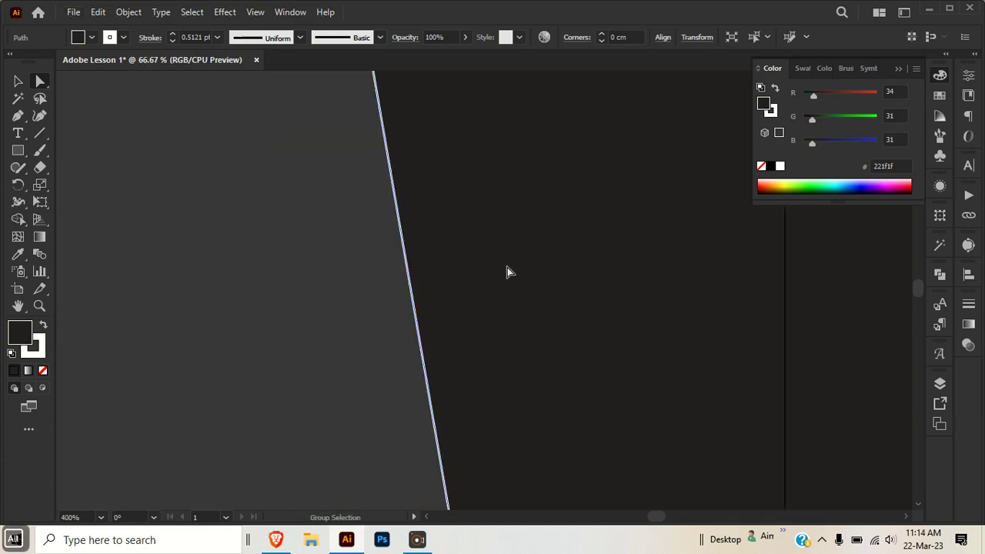
{"action": "scroll", "coordinate": [505, 265], "scroll_direction": "down", "scroll_amount": 10}
{"action": "left_click_drag", "start_coordinate": [949, 236], "coordinate": [583, 302]}
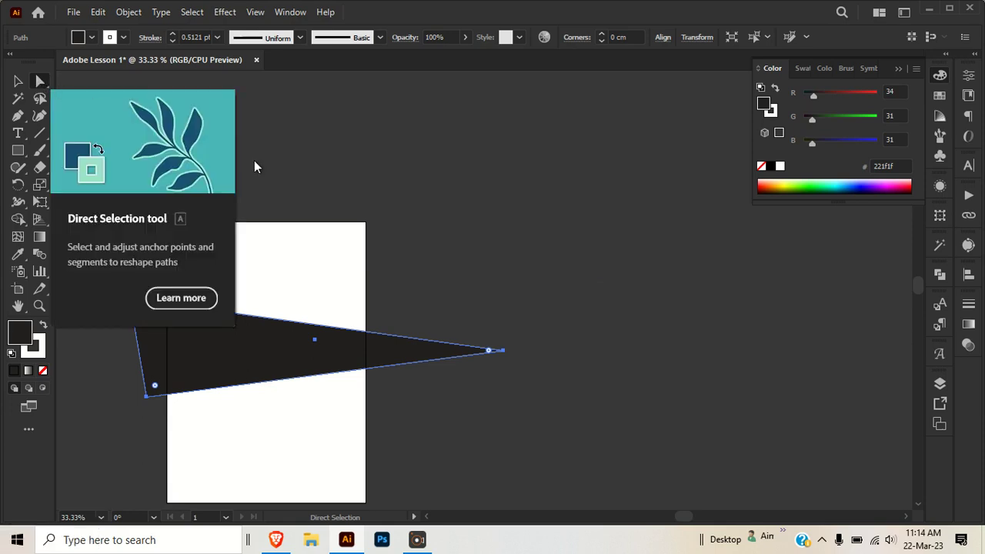
{"action": "left_click", "coordinate": [508, 237]}
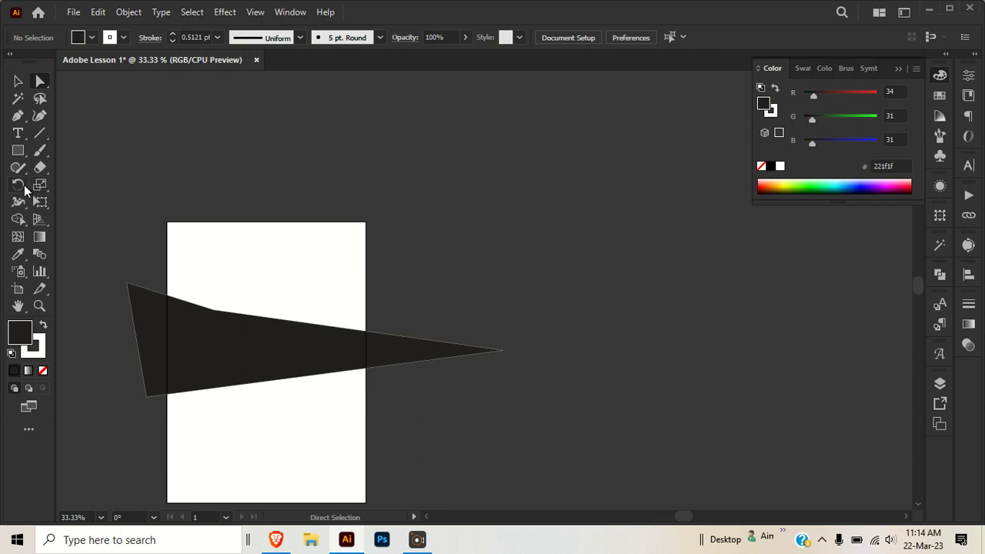
- Select the wedge with the Magic Wand tool and cut it from the artboard
{"action": "left_click", "coordinate": [17, 100]}
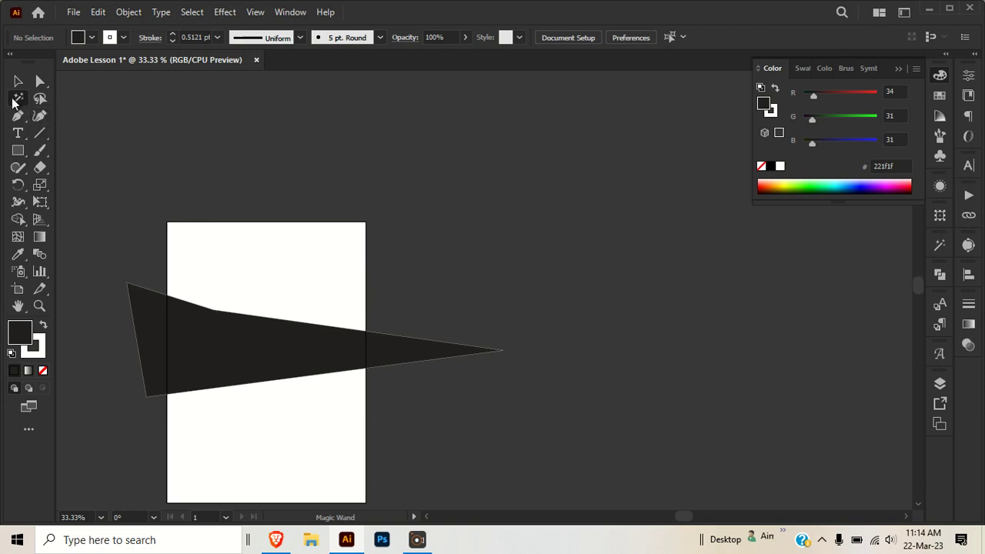
{"action": "left_click", "coordinate": [225, 346]}
{"action": "left_click", "coordinate": [303, 267]}
{"action": "left_click", "coordinate": [226, 354]}
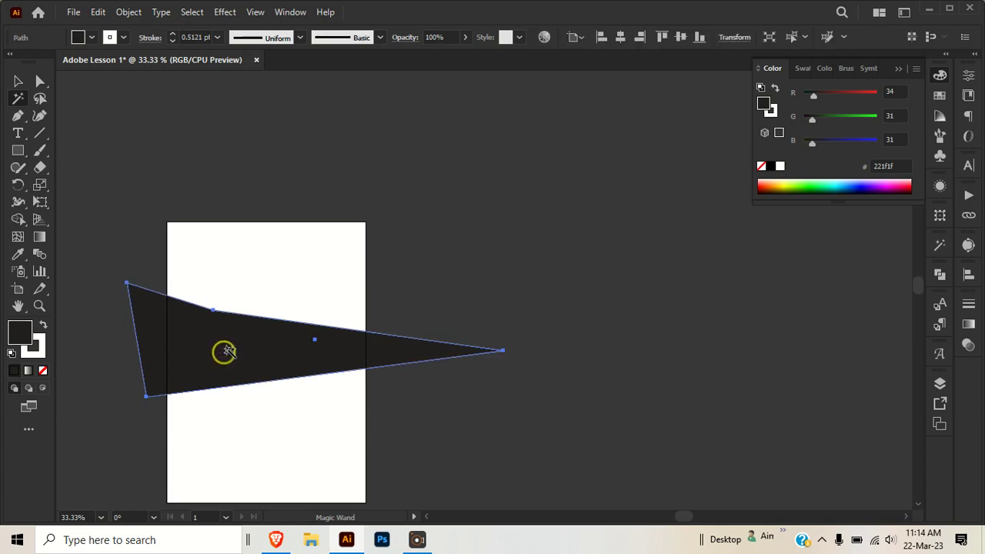
{"action": "left_click", "coordinate": [370, 299]}
{"action": "left_click", "coordinate": [247, 362]}
{"action": "key", "text": "space"}
{"action": "left_click_drag", "start_coordinate": [201, 354], "coordinate": [292, 322]}
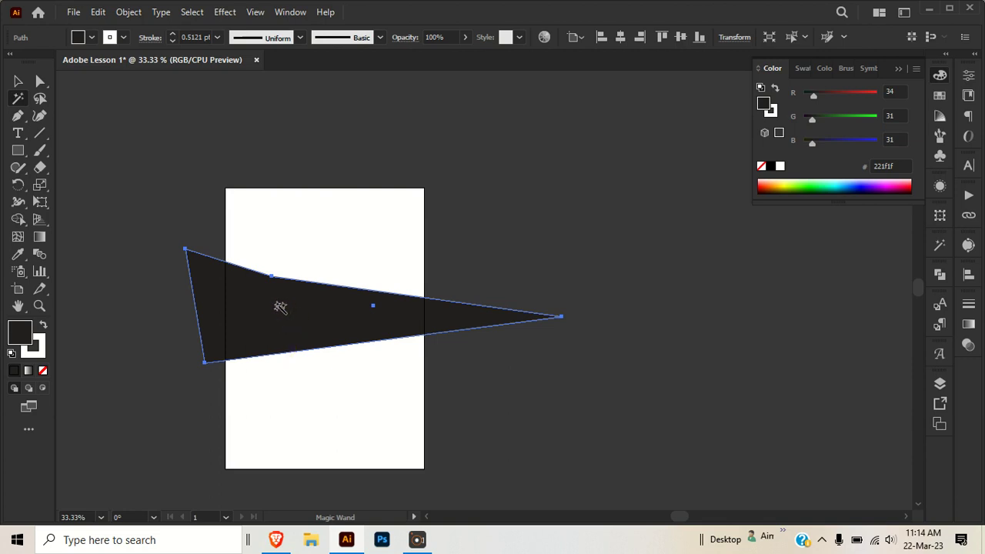
{"action": "key", "text": "ctrl"}
{"action": "left_click_drag", "start_coordinate": [303, 313], "coordinate": [343, 224]}
{"action": "key", "text": "ctrl+x"}
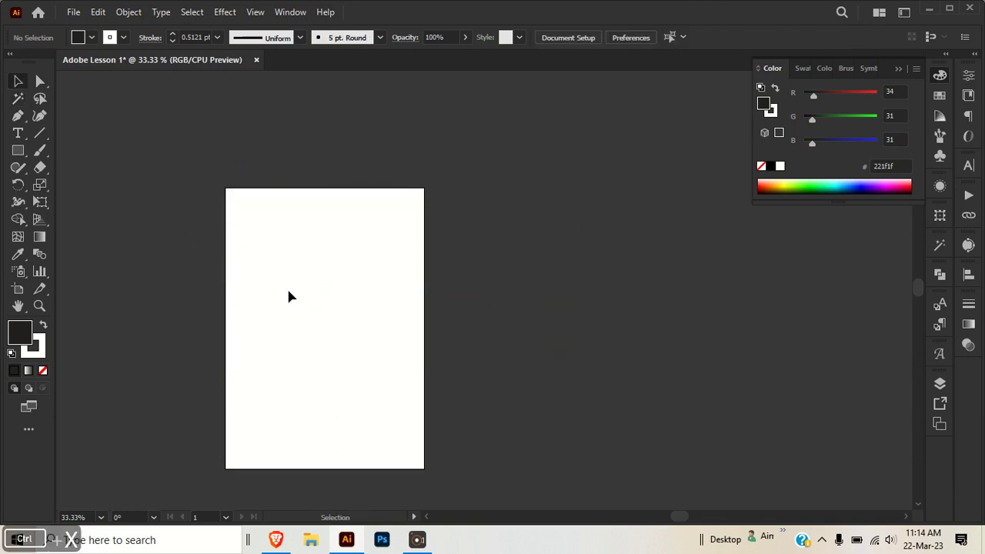
- Draw a square near the artboard's top-left and duplicate it into a two-by-two grid of four squares
{"action": "key", "text": "m"}
{"action": "left_click_drag", "start_coordinate": [253, 232], "coordinate": [293, 268]}
{"action": "key", "text": "ctrl"}
{"action": "left_click_drag", "start_coordinate": [262, 239], "coordinate": [356, 241]}
{"action": "left_click", "coordinate": [270, 219], "text": "shift"}
{"action": "left_click_drag", "start_coordinate": [271, 219], "coordinate": [272, 300]}
{"action": "left_click", "coordinate": [326, 423]}
- Colour the lower-left square olive green by setting R 119, G 146, B 31
{"action": "left_click", "coordinate": [278, 324]}
{"action": "left_click", "coordinate": [845, 116]}
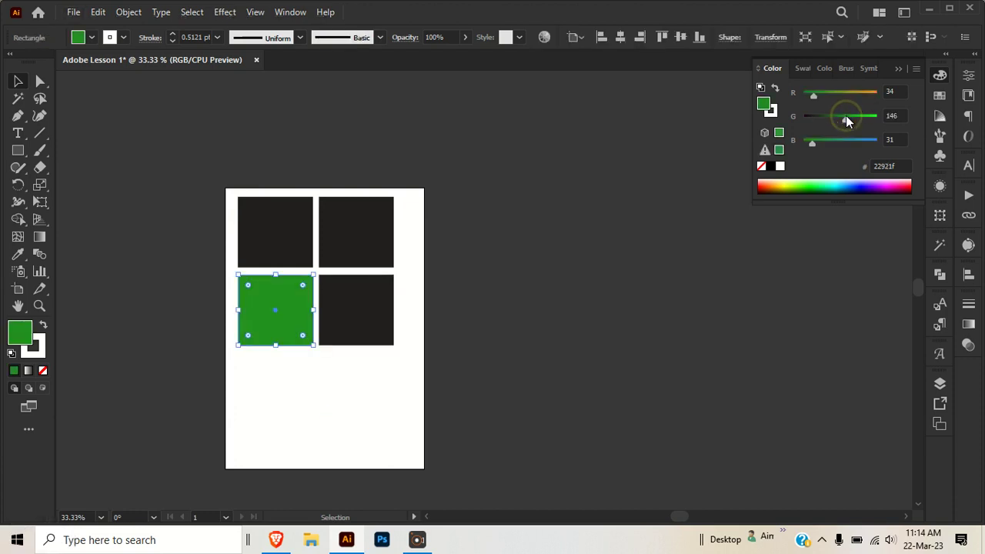
{"action": "left_click", "coordinate": [837, 95]}
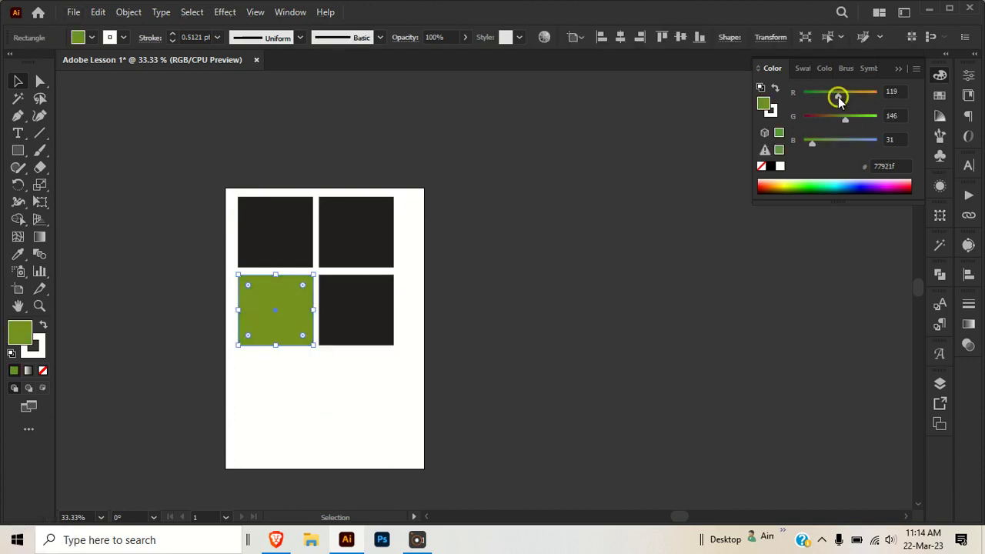
- Apply the lower-left square's green to the upper-right square with the Eyedropper tool
{"action": "left_click", "coordinate": [347, 235]}
{"action": "key", "text": "i"}
{"action": "left_click", "coordinate": [260, 310]}
{"action": "left_click", "coordinate": [496, 262], "text": "ctrl"}
{"action": "key", "text": "v"}
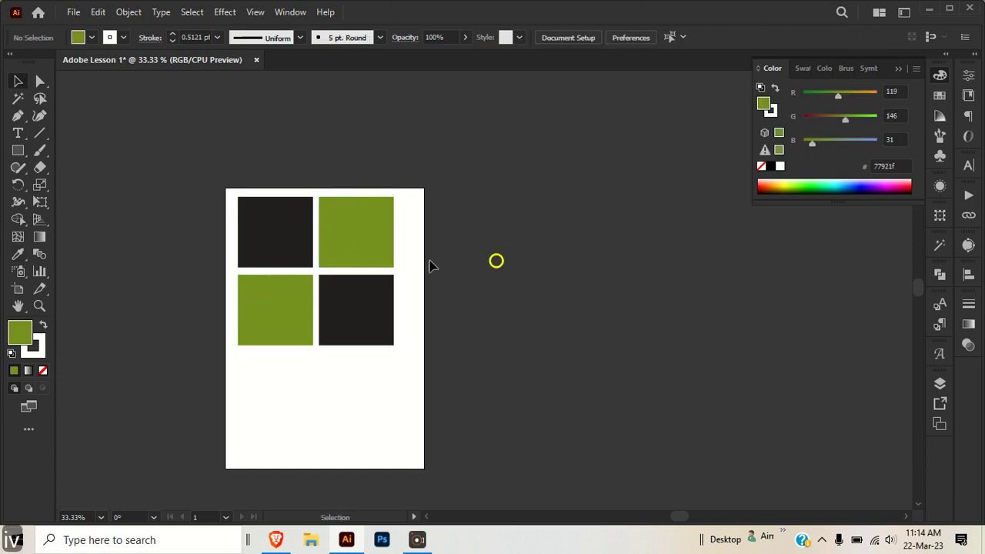
{"action": "left_click", "coordinate": [18, 99]}
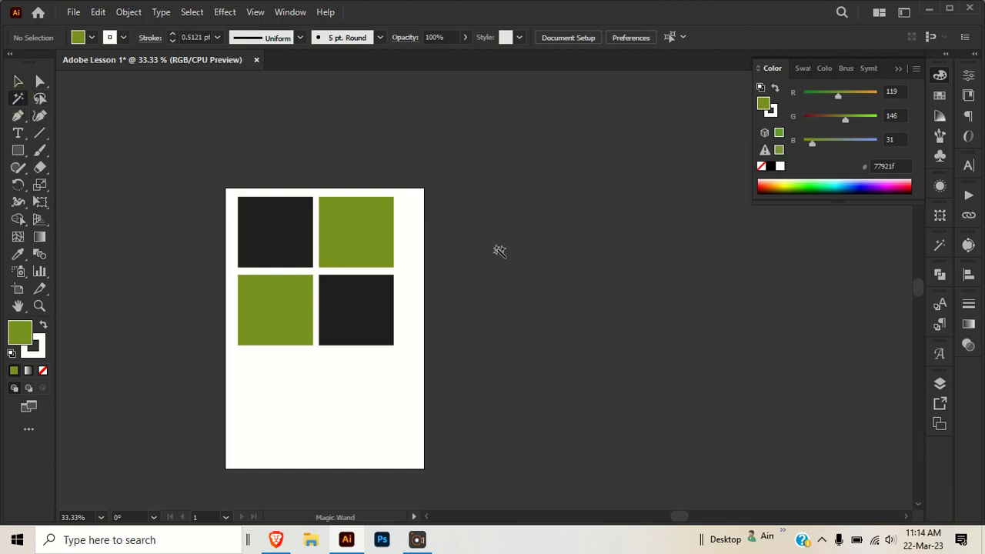
- Use the Magic Wand tool to select the same-coloured squares, alternating between the green pair and the black pair
{"action": "left_click", "coordinate": [337, 219]}
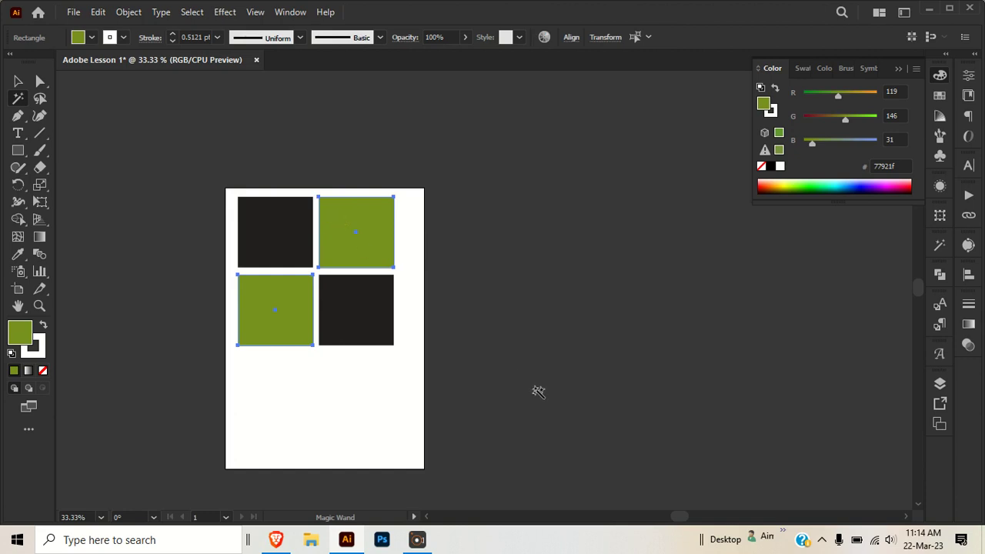
{"action": "left_click", "coordinate": [263, 223]}
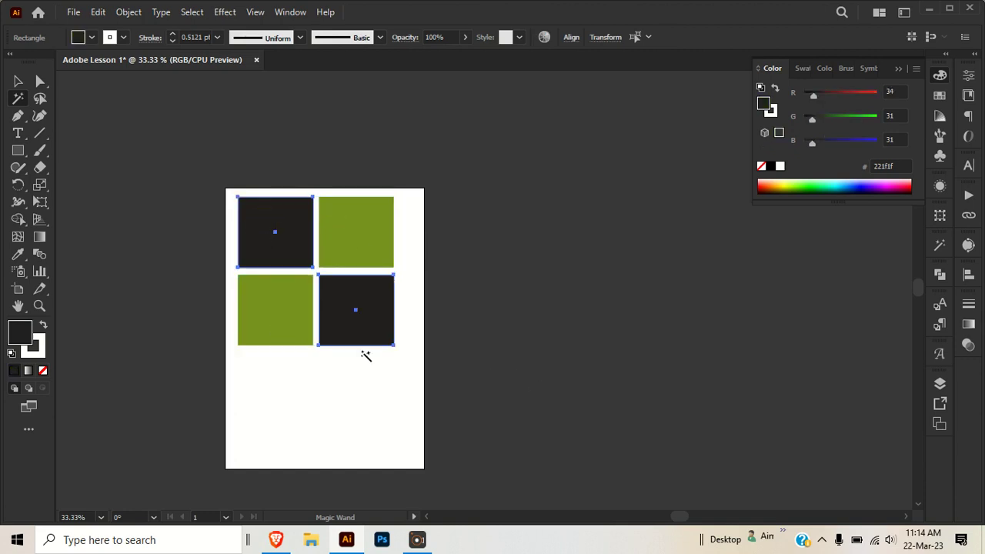
{"action": "left_click", "coordinate": [339, 219]}
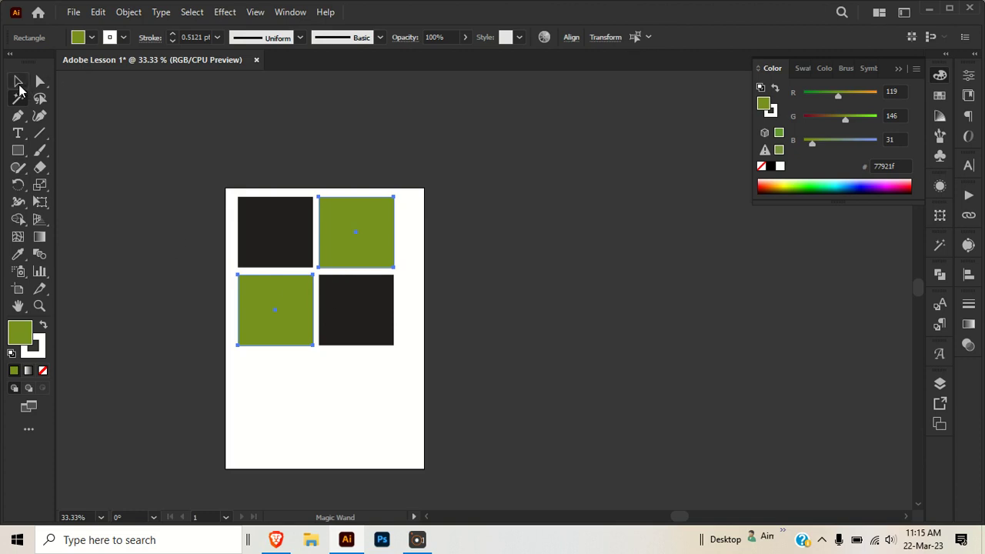
- Select the lower-right black square by drawing a freehand outline with the Lasso tool, then deselect it
{"action": "left_click", "coordinate": [19, 83]}
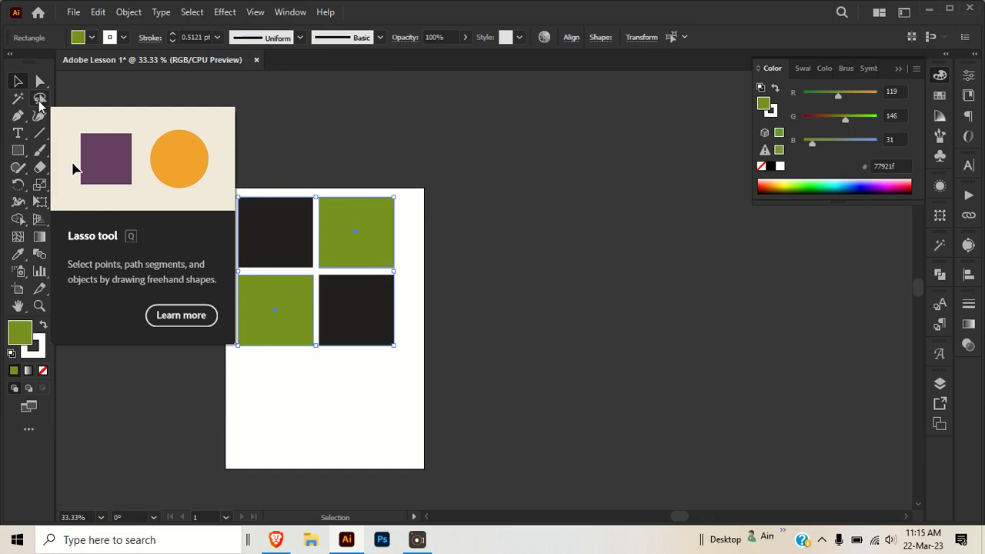
{"action": "left_click", "coordinate": [40, 99]}
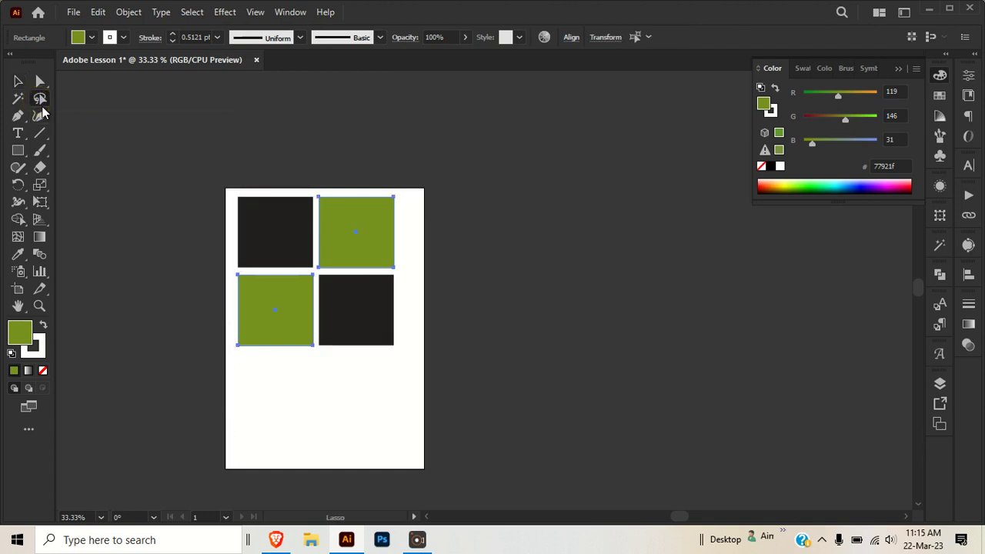
{"action": "left_click", "coordinate": [245, 147]}
{"action": "mouse_move", "coordinate": [180, 189]}
{"action": "left_mouse_down"}
{"action": "mouse_move", "coordinate": [285, 226]}
{"action": "mouse_move", "coordinate": [223, 220]}
{"action": "left_mouse_up"}
{"action": "mouse_move", "coordinate": [325, 193]}
{"action": "left_mouse_down"}
{"action": "mouse_move", "coordinate": [309, 196]}
{"action": "mouse_move", "coordinate": [327, 187]}
{"action": "left_mouse_up"}
{"action": "mouse_move", "coordinate": [397, 191]}
{"action": "left_mouse_down"}
{"action": "mouse_move", "coordinate": [399, 223]}
{"action": "mouse_move", "coordinate": [401, 188]}
{"action": "left_mouse_up"}
{"action": "mouse_move", "coordinate": [419, 262]}
{"action": "left_mouse_down"}
{"action": "mouse_move", "coordinate": [382, 266]}
{"action": "mouse_move", "coordinate": [398, 266]}
{"action": "left_mouse_up"}
{"action": "left_click", "coordinate": [411, 298]}
{"action": "mouse_move", "coordinate": [404, 333]}
{"action": "left_mouse_down"}
{"action": "mouse_move", "coordinate": [486, 400]}
{"action": "mouse_move", "coordinate": [409, 336]}
{"action": "left_mouse_up"}
{"action": "left_click_drag", "start_coordinate": [336, 355], "coordinate": [343, 380]}
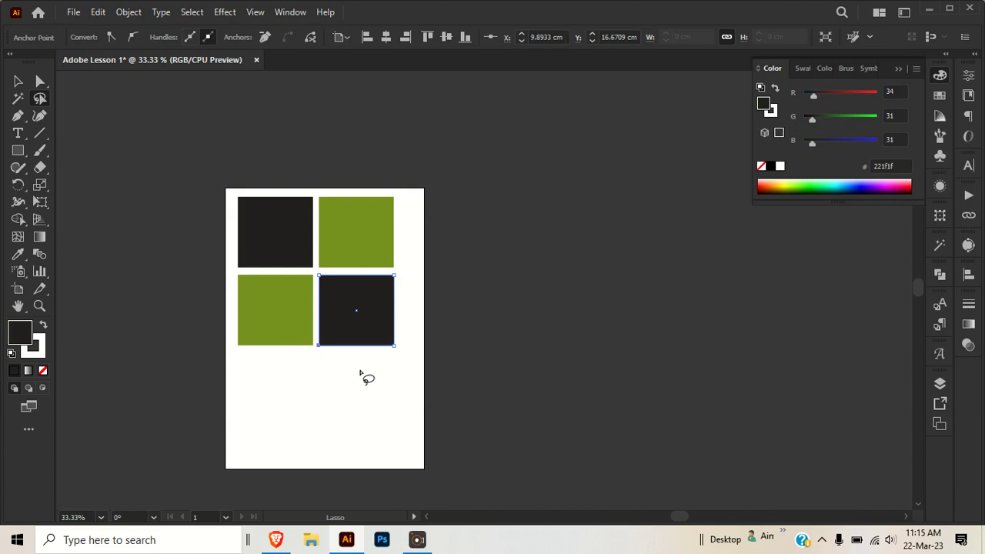
{"action": "left_click", "coordinate": [13, 82]}
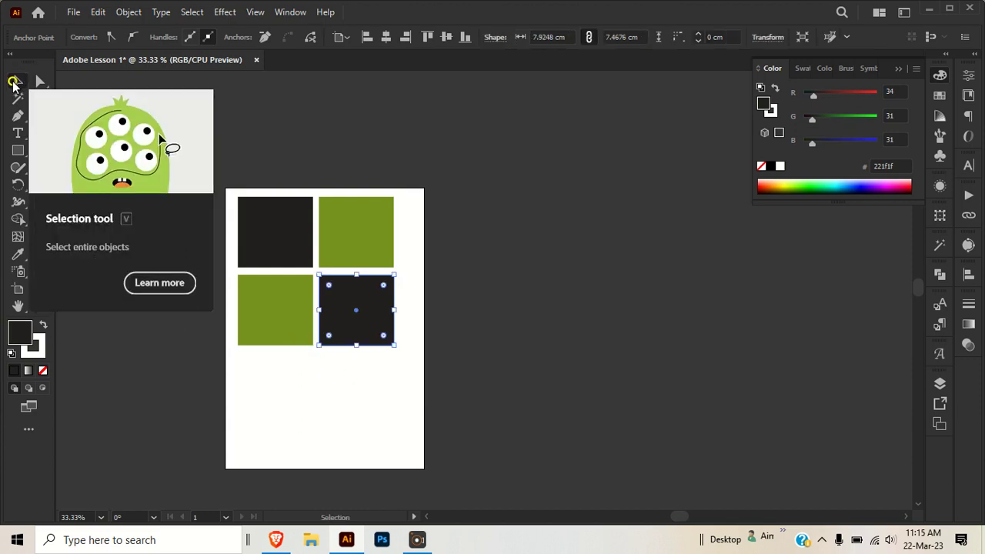
{"action": "left_click", "coordinate": [454, 154]}
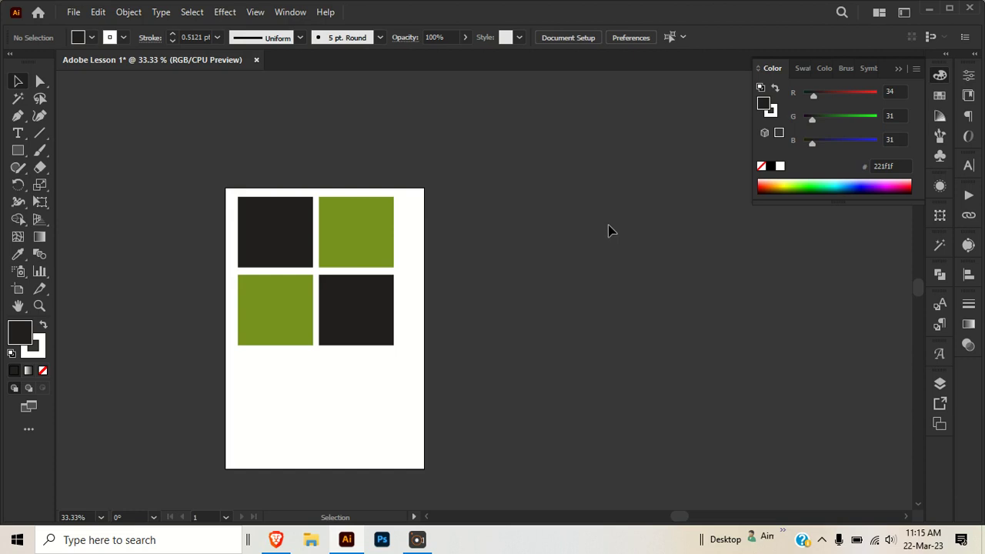
- Delete three of the four squares, keeping one green square on the artboard
{"action": "left_click_drag", "start_coordinate": [435, 376], "coordinate": [229, 189]}
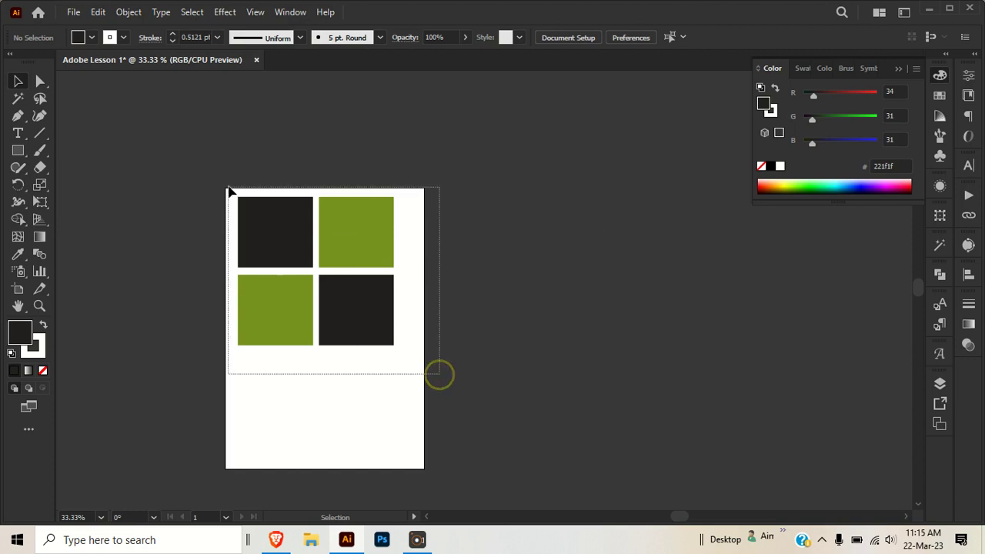
{"action": "left_click", "coordinate": [451, 373]}
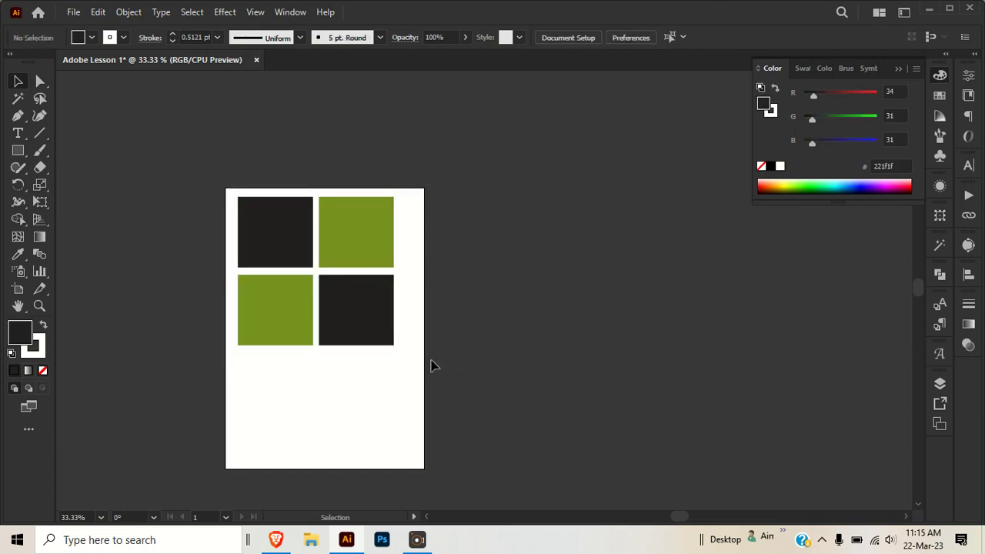
{"action": "left_click_drag", "start_coordinate": [403, 380], "coordinate": [484, 323]}
{"action": "key", "text": "Delete"}
{"action": "left_click_drag", "start_coordinate": [282, 243], "coordinate": [597, 285]}
{"action": "key", "text": "Delete"}
- Remove the green square's stroke and move the square toward the middle of the artboard
{"action": "left_click_drag", "start_coordinate": [370, 240], "coordinate": [277, 242]}
{"action": "key", "text": "slash"}
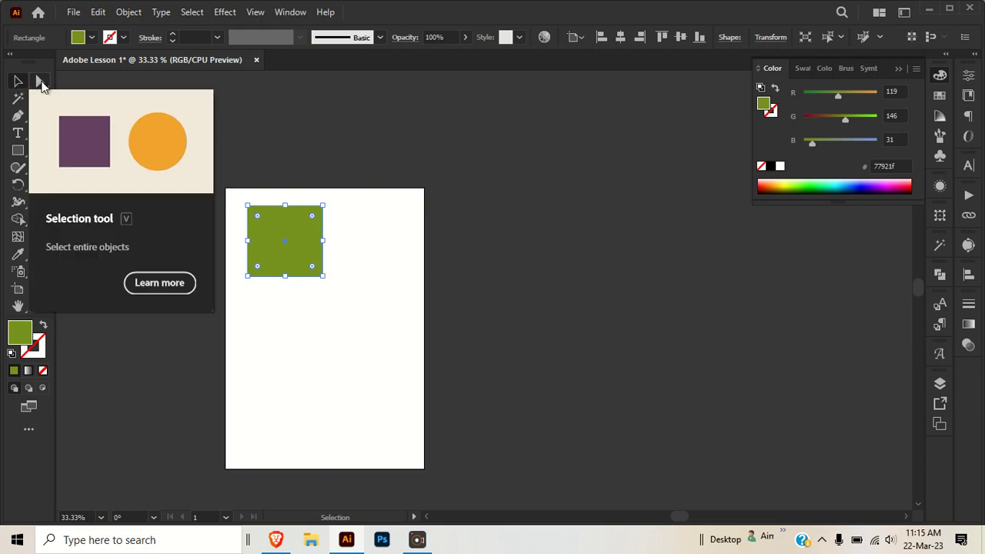
{"action": "left_click", "coordinate": [441, 291]}
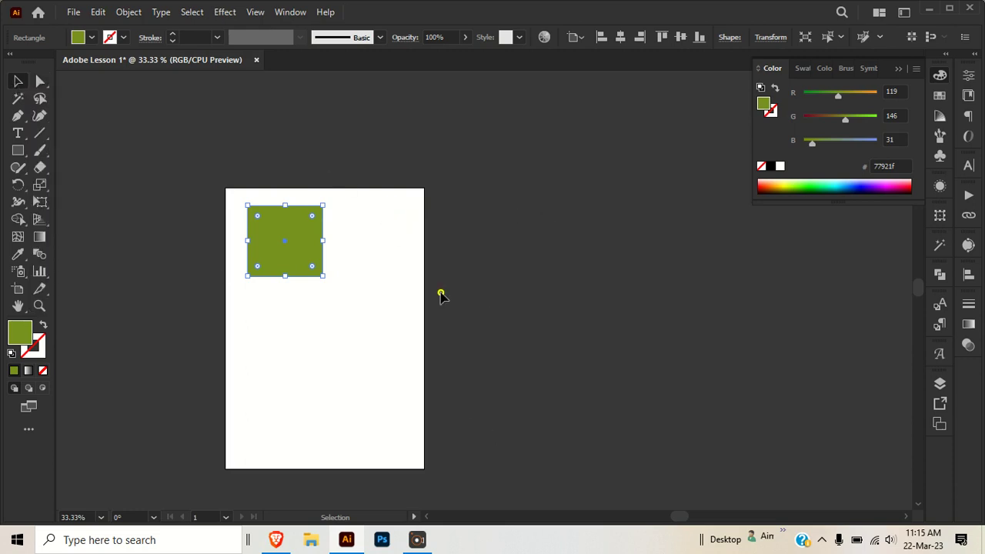
{"action": "left_click_drag", "start_coordinate": [288, 243], "coordinate": [313, 300]}
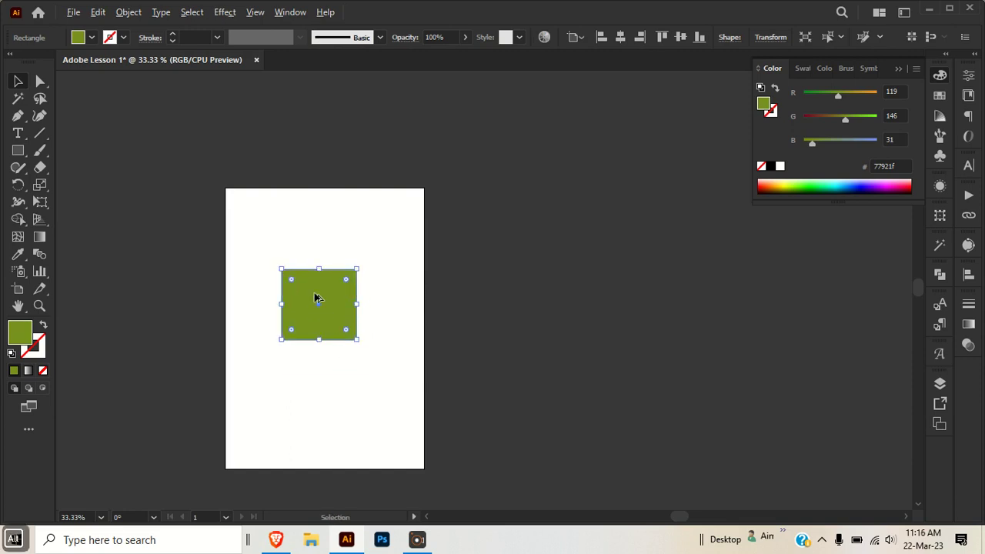
- Add the text PROPORTION above the green square with the Type tool
{"action": "scroll", "coordinate": [316, 296], "scroll_direction": "up", "scroll_amount": 2}
{"action": "scroll", "coordinate": [315, 297], "scroll_direction": "down", "scroll_amount": 1}
{"action": "left_click", "coordinate": [516, 305]}
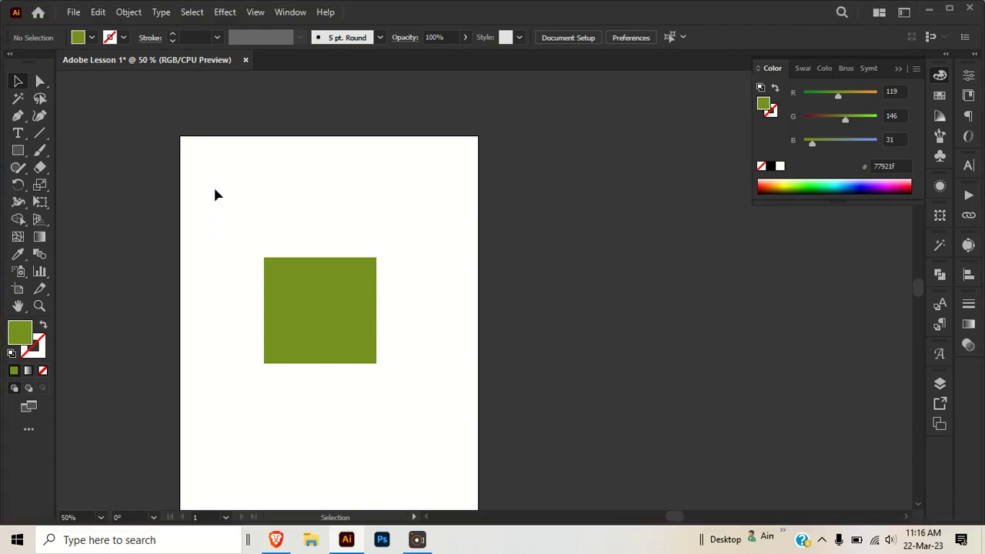
{"action": "key", "text": "t"}
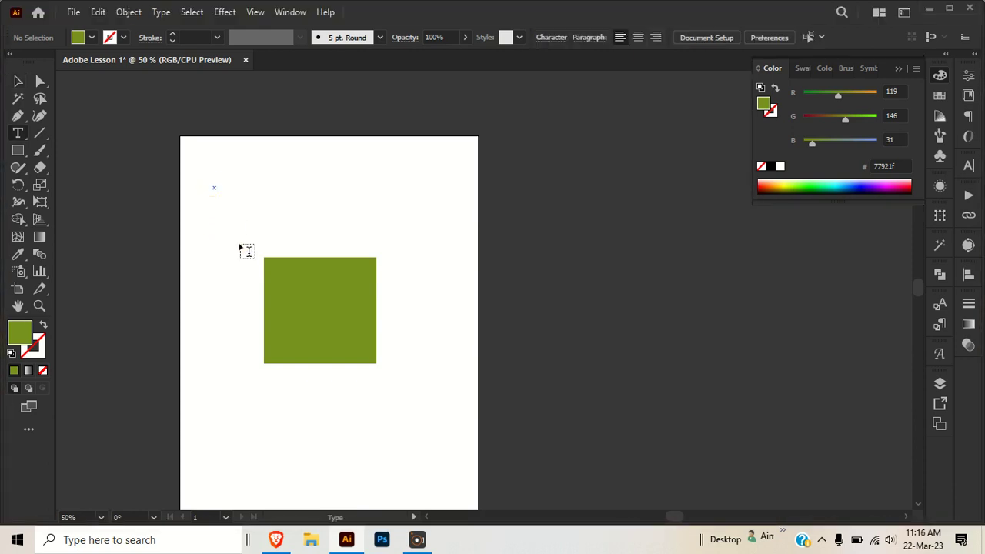
{"action": "type", "text": "PROPORTION"}
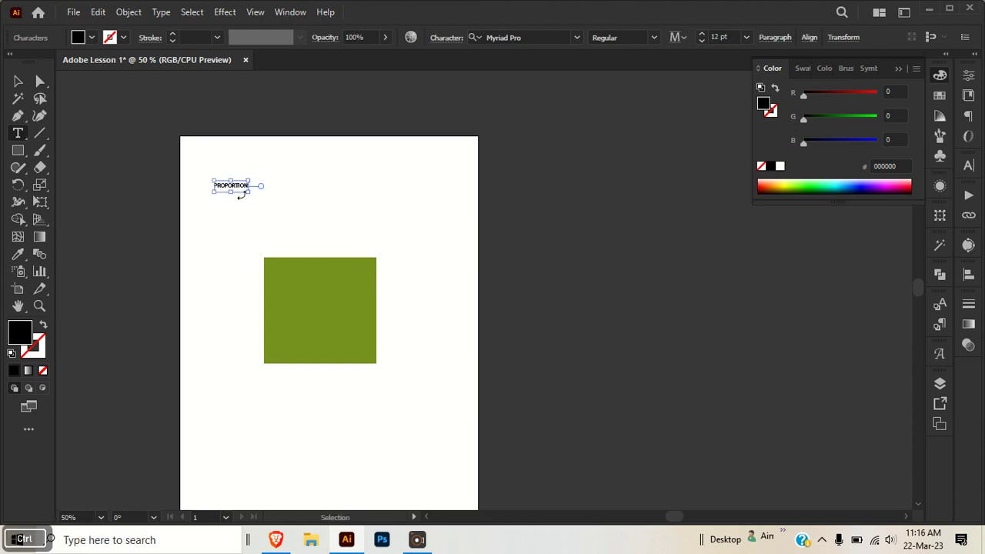
- Scale the PROPORTION text up so it spans most of the artboard width
{"action": "left_click_drag", "start_coordinate": [249, 190], "coordinate": [444, 249]}
{"action": "left_click", "coordinate": [446, 256], "text": "ctrl"}
{"action": "key", "text": "v"}
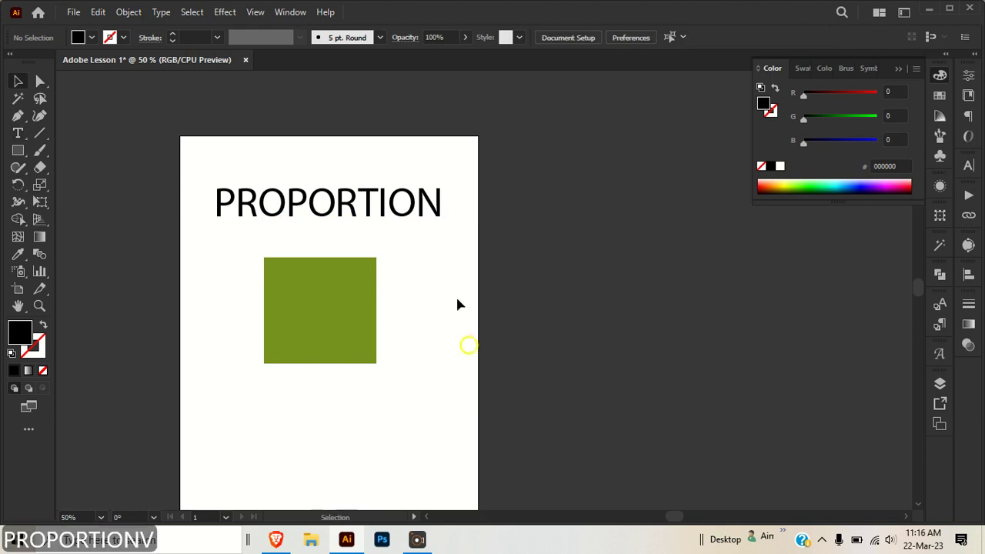
- Enlarge the green square proportionally by dragging its top-right corner handle
{"action": "left_click_drag", "start_coordinate": [366, 214], "coordinate": [374, 224]}
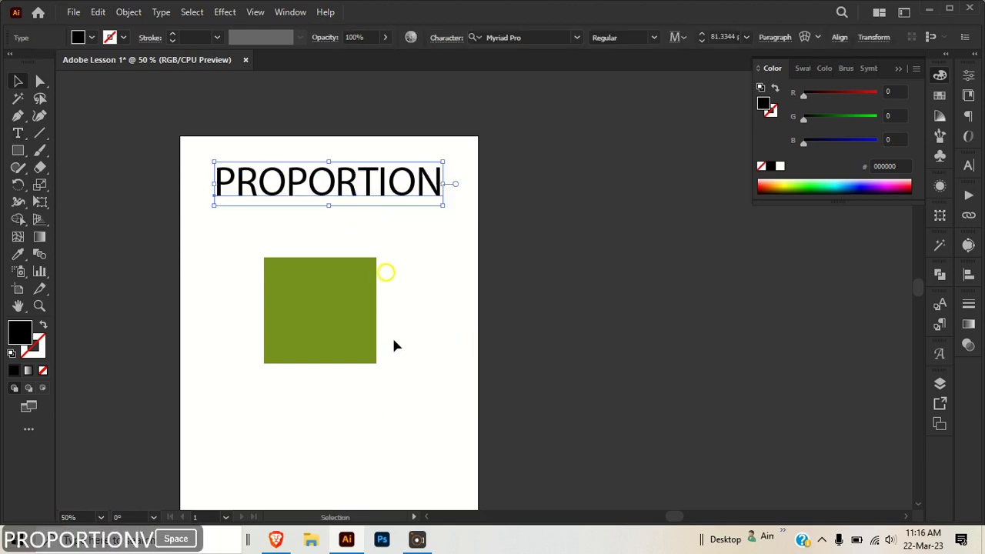
{"action": "left_click", "coordinate": [336, 282]}
{"action": "key", "text": "ctrl+plus"}
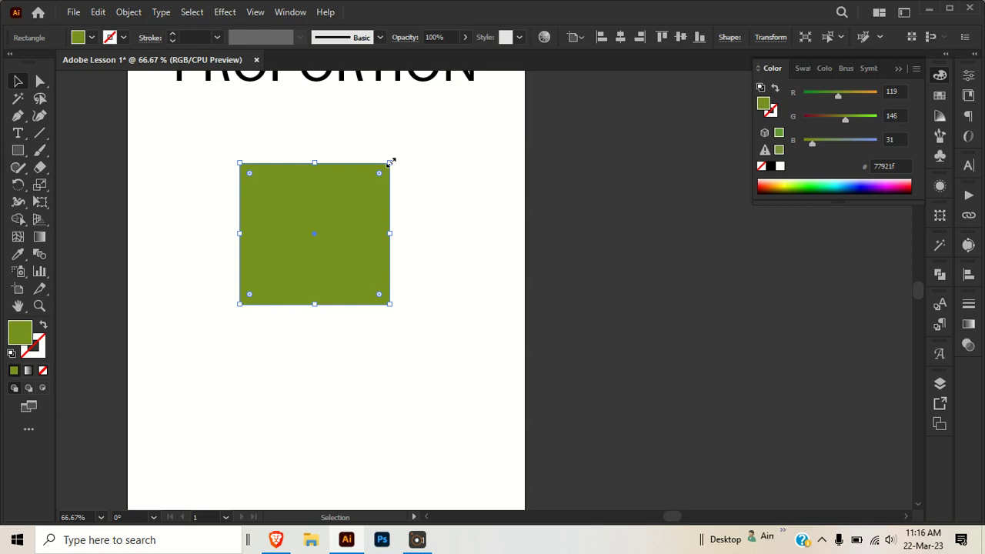
{"action": "left_click", "coordinate": [770, 38]}
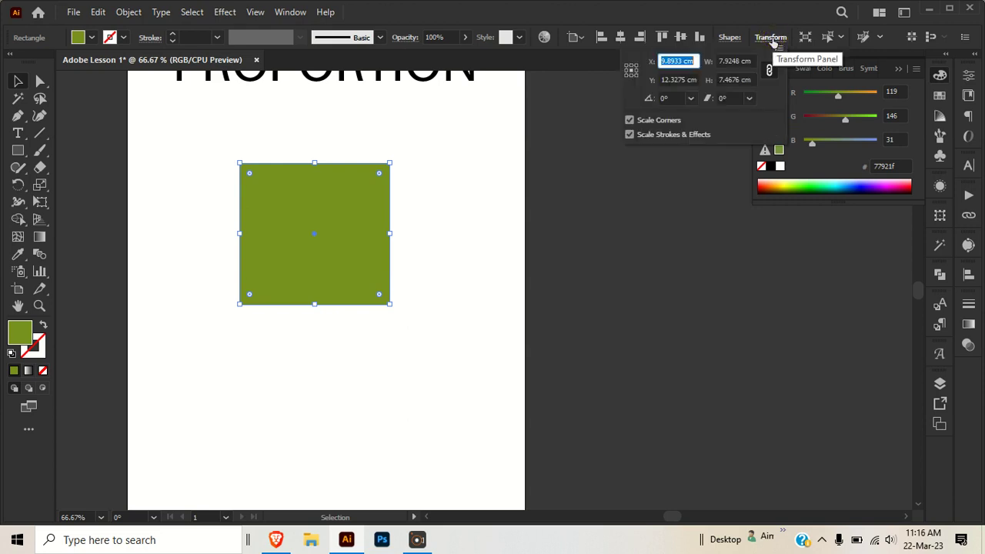
{"action": "left_click", "coordinate": [725, 61]}
{"action": "left_click", "coordinate": [750, 80]}
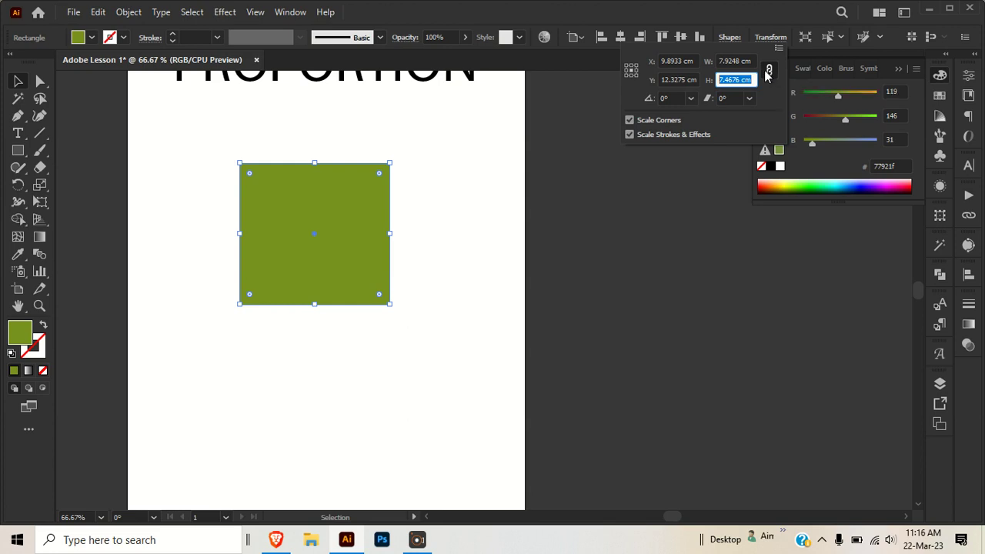
{"action": "left_click", "coordinate": [390, 163], "text": "shift"}
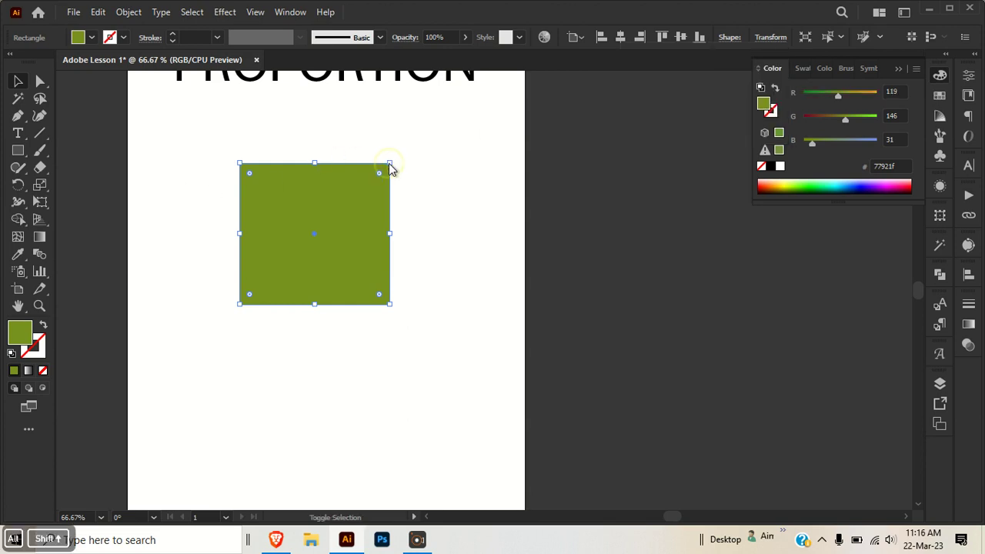
{"action": "left_click_drag", "start_coordinate": [390, 164], "coordinate": [404, 116]}
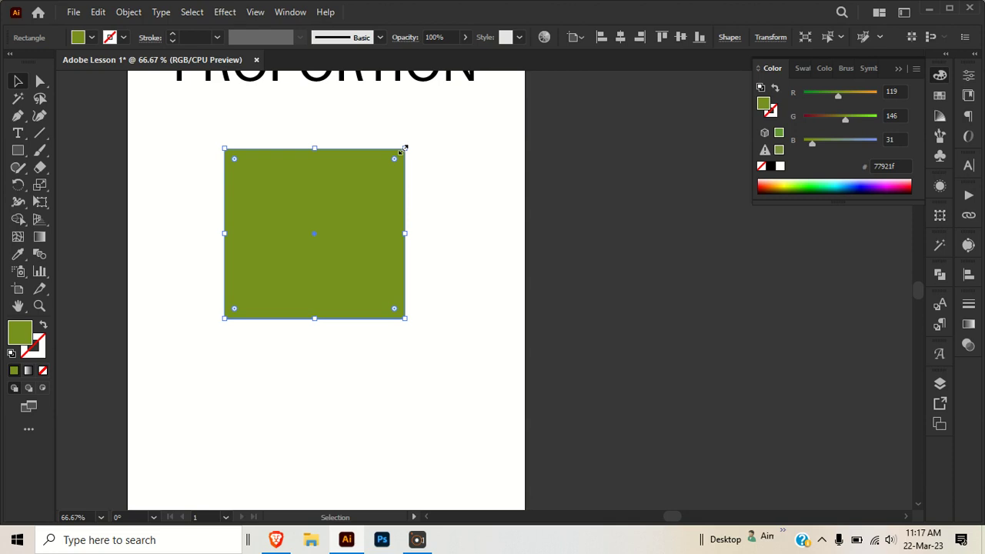
- Reshape the square into a wider rectangle by dragging its corner and side handles, and reposition it
{"action": "left_click_drag", "start_coordinate": [404, 147], "coordinate": [375, 174]}
{"action": "left_click_drag", "start_coordinate": [376, 251], "coordinate": [296, 251]}
{"action": "left_click_drag", "start_coordinate": [224, 251], "coordinate": [244, 250]}
{"action": "left_click_drag", "start_coordinate": [273, 171], "coordinate": [463, 303]}
{"action": "left_click_drag", "start_coordinate": [355, 274], "coordinate": [354, 159]}
{"action": "left_click_drag", "start_coordinate": [345, 254], "coordinate": [347, 217]}
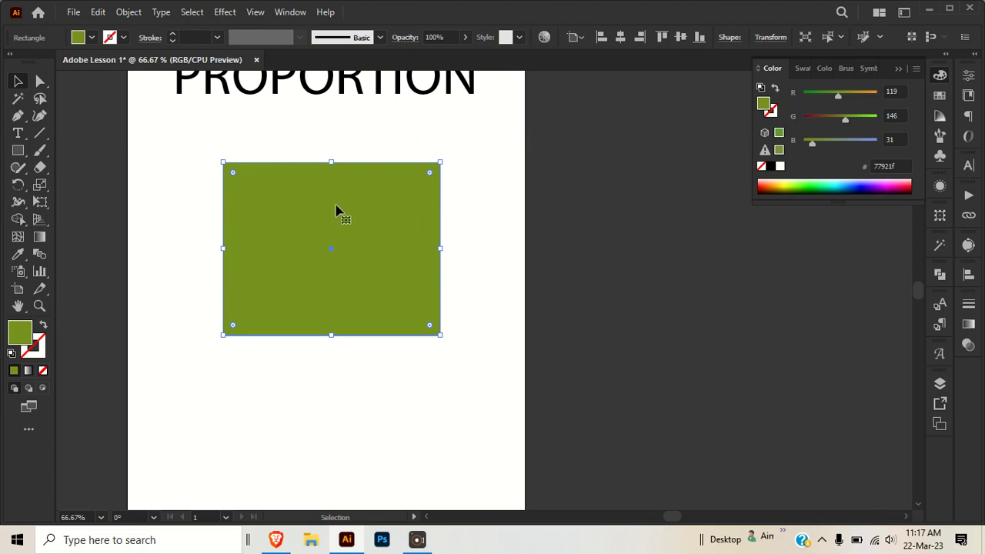
- Resize the rectangle around its centre, enlarging it from a corner and narrowing it from a side
{"action": "key", "text": "shift"}
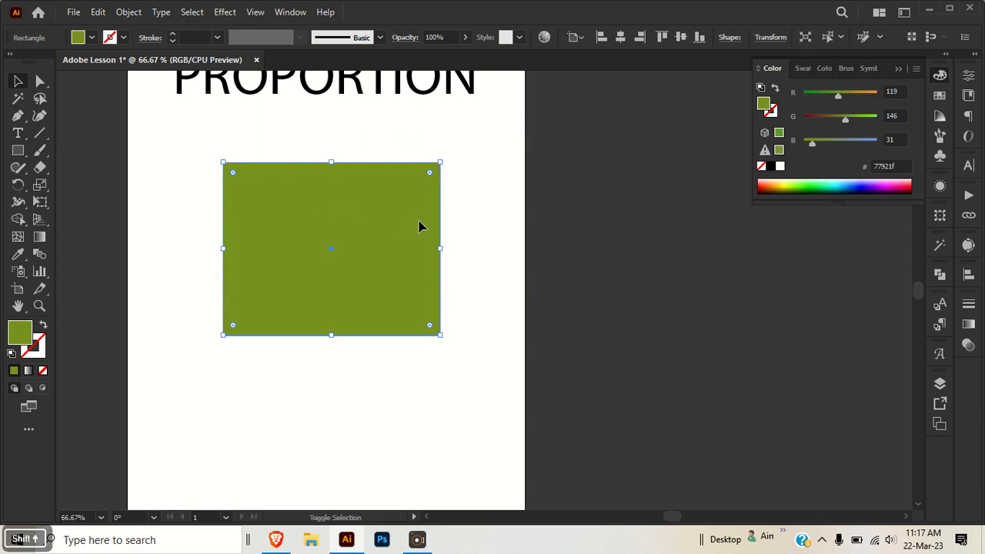
{"action": "key", "text": "alt"}
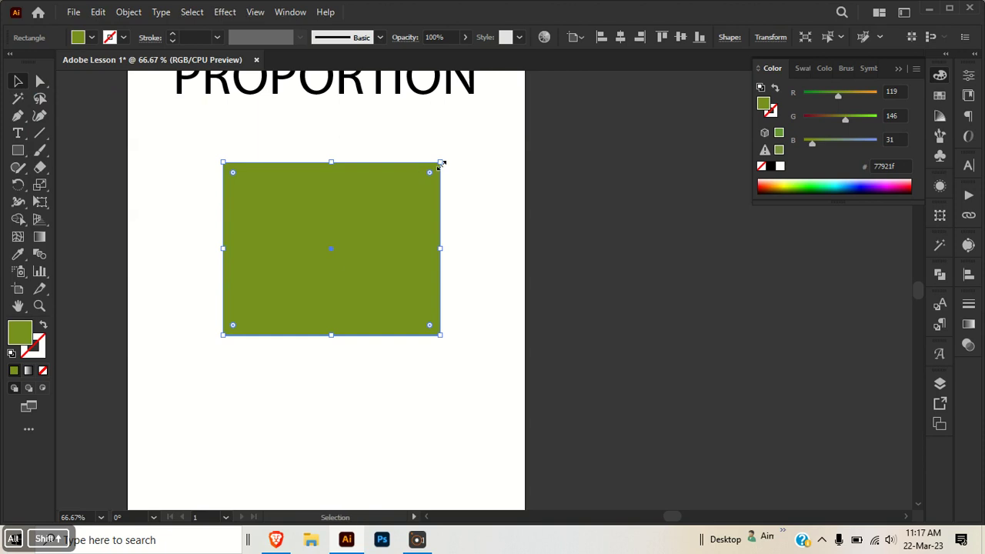
{"action": "left_click_drag", "start_coordinate": [441, 162], "coordinate": [462, 147]}
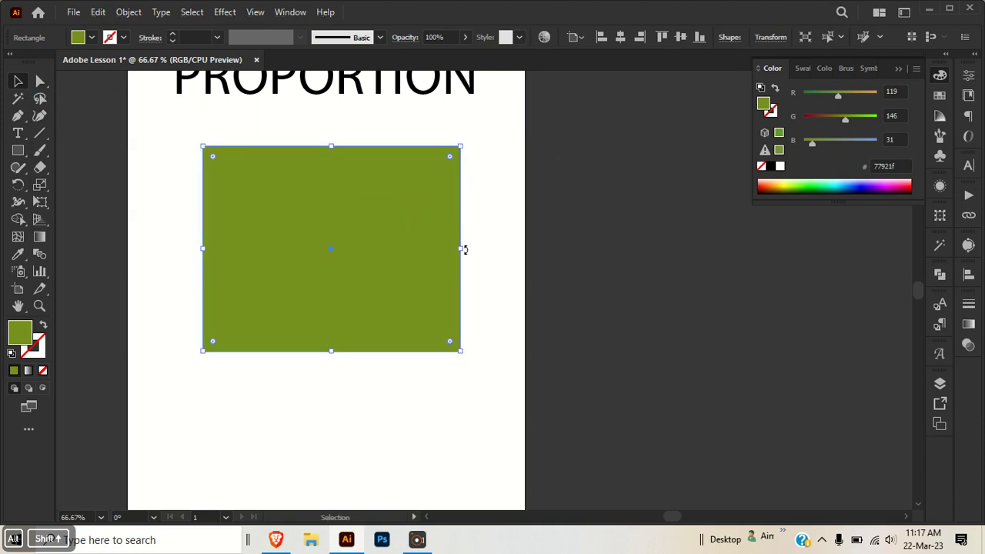
{"action": "left_click_drag", "start_coordinate": [460, 249], "coordinate": [418, 248]}
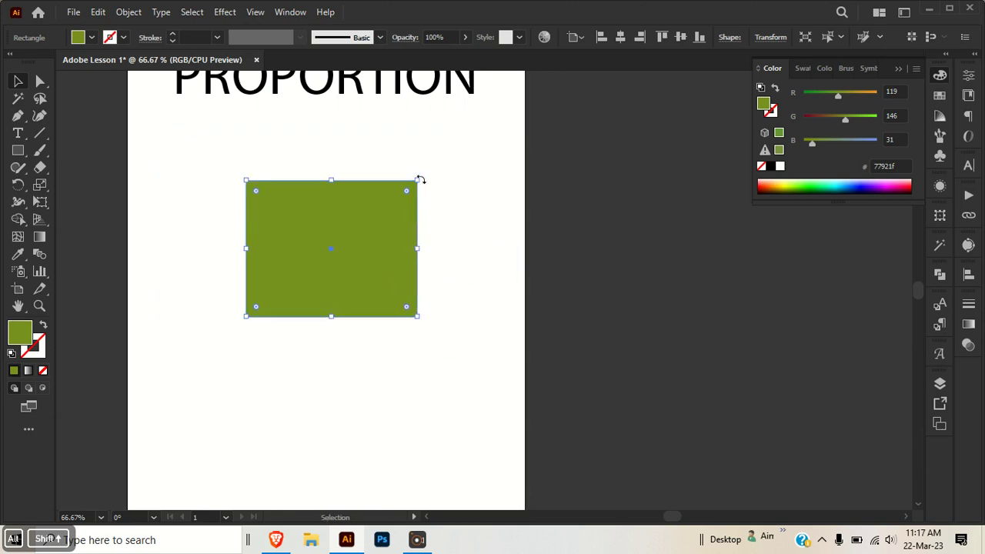
- Adjust the rectangle's size and position below the PROPORTION heading
{"action": "left_click_drag", "start_coordinate": [419, 179], "coordinate": [443, 160]}
{"action": "left_click_drag", "start_coordinate": [334, 160], "coordinate": [334, 122]}
{"action": "left_click_drag", "start_coordinate": [169, 121], "coordinate": [230, 166]}
{"action": "left_click_drag", "start_coordinate": [300, 246], "coordinate": [314, 200]}
{"action": "left_click", "coordinate": [332, 301]}
{"action": "left_click_drag", "start_coordinate": [306, 319], "coordinate": [226, 193]}
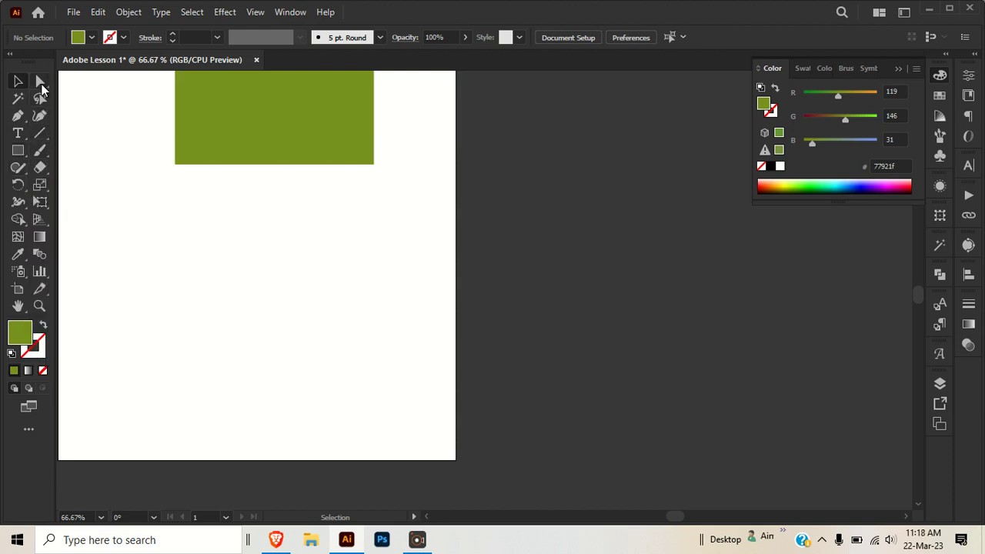
{"action": "left_click", "coordinate": [19, 153]}
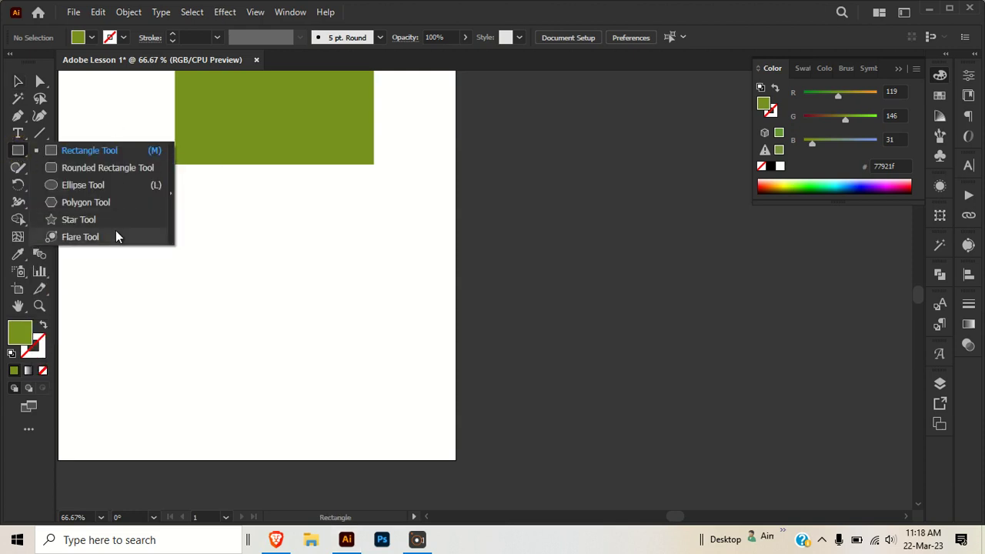
{"action": "left_click", "coordinate": [171, 196]}
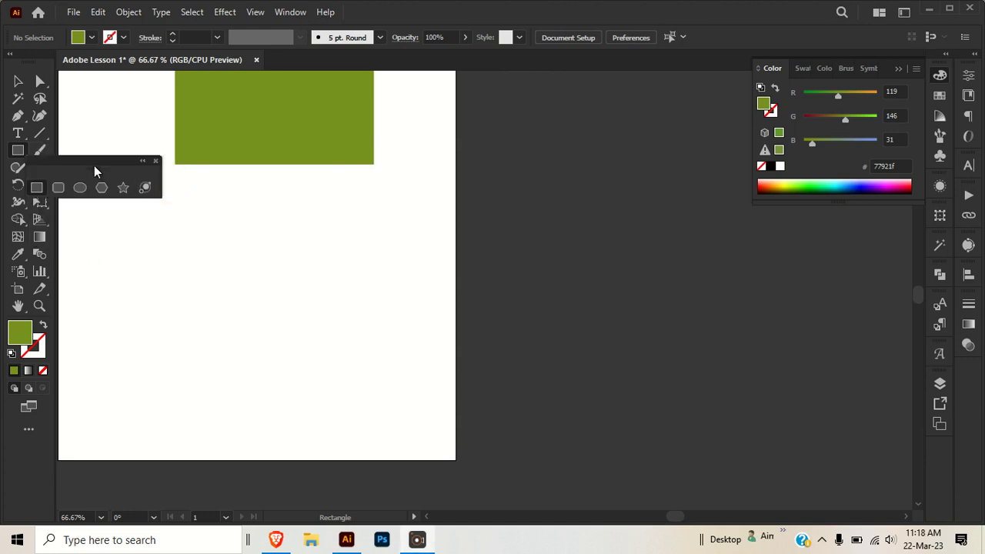
{"action": "left_click_drag", "start_coordinate": [92, 159], "coordinate": [225, 179]}
{"action": "left_click", "coordinate": [288, 182]}
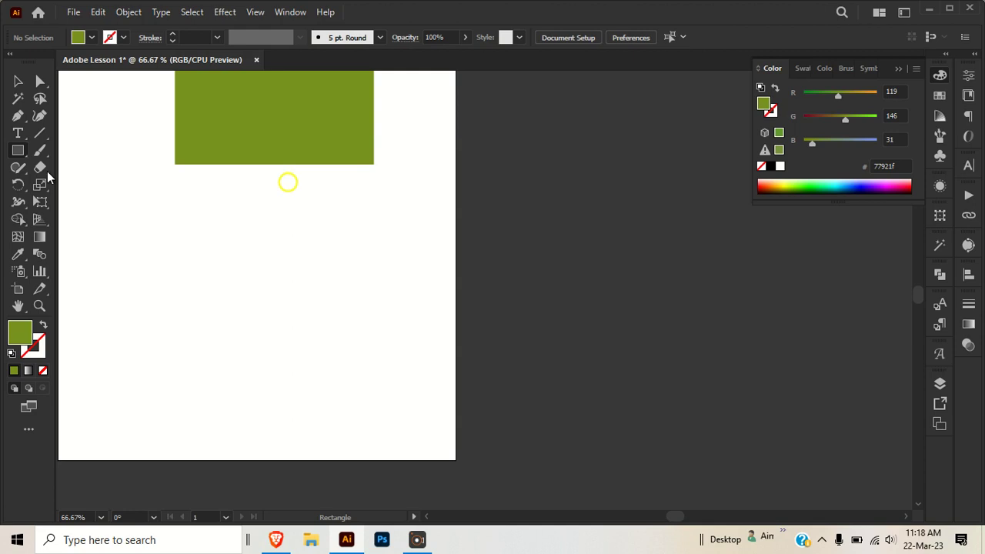
- Draw a circle below the rectangle with the Ellipse tool
{"action": "left_click_drag", "start_coordinate": [15, 156], "coordinate": [86, 188]}
{"action": "left_click_drag", "start_coordinate": [277, 266], "coordinate": [380, 334]}
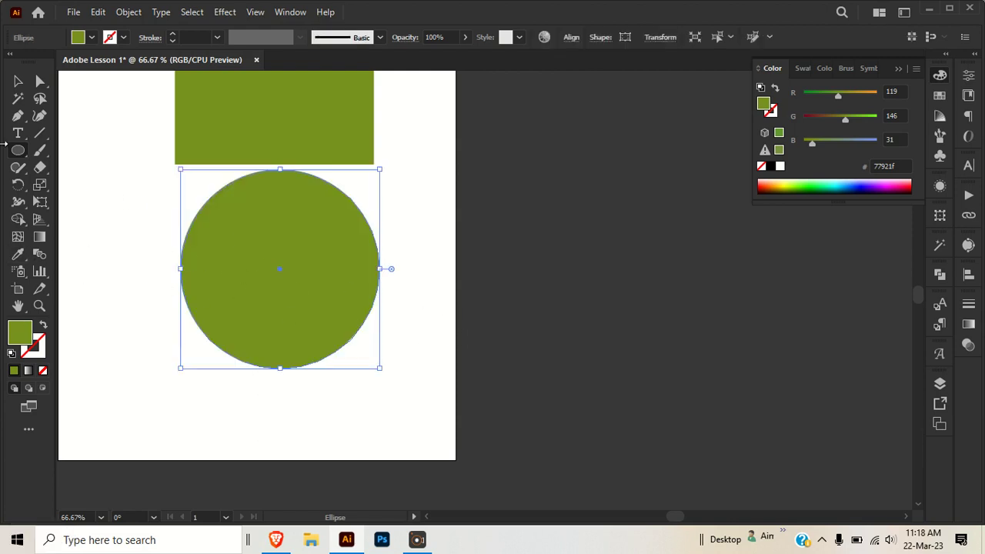
- Delete the circle below the rectangle and switch to the Polygon tool
{"action": "left_click_drag", "start_coordinate": [17, 154], "coordinate": [73, 221]}
{"action": "key", "text": "space"}
{"action": "left_click_drag", "start_coordinate": [305, 297], "coordinate": [344, 365]}
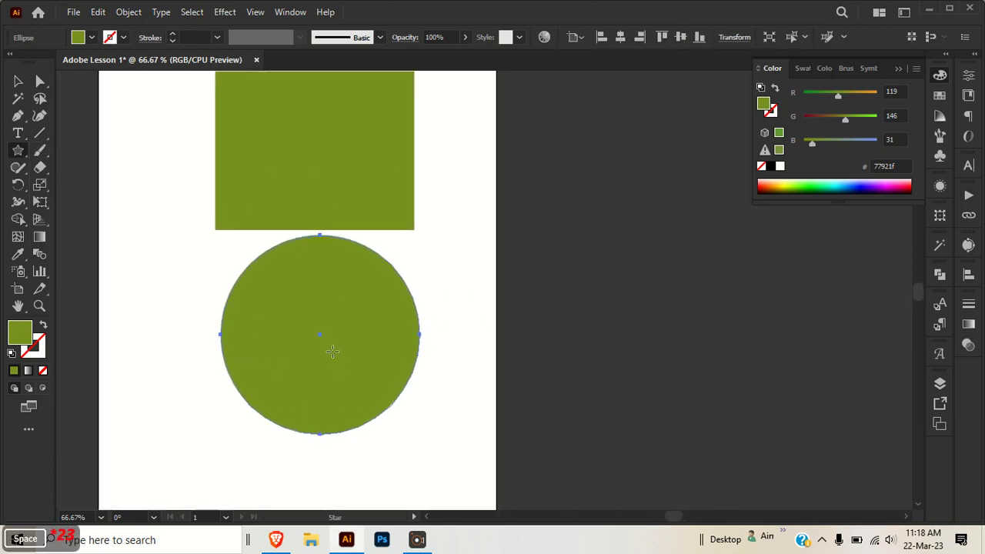
{"action": "left_click_drag", "start_coordinate": [13, 150], "coordinate": [82, 207]}
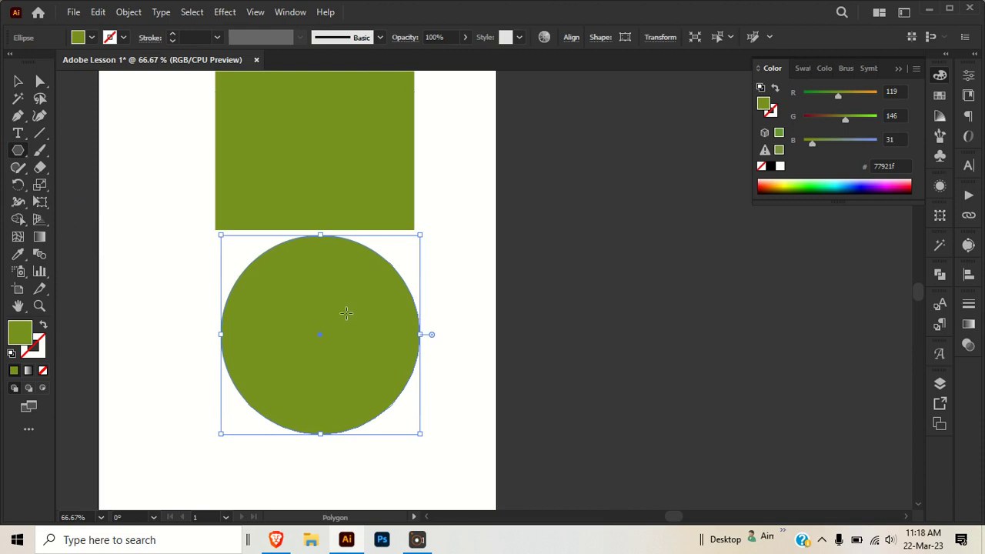
{"action": "key", "text": "Delete"}
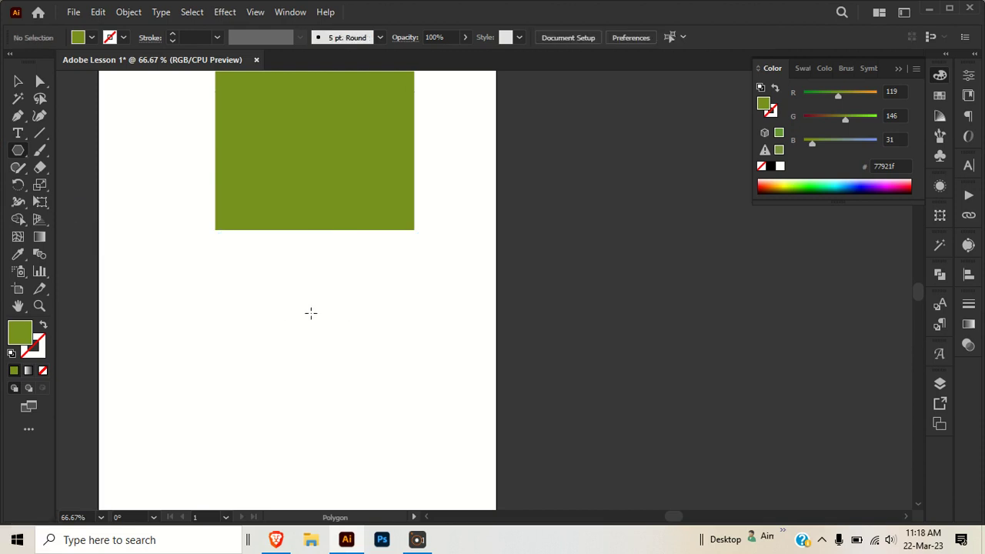
{"action": "left_click_drag", "start_coordinate": [304, 260], "coordinate": [317, 189]}
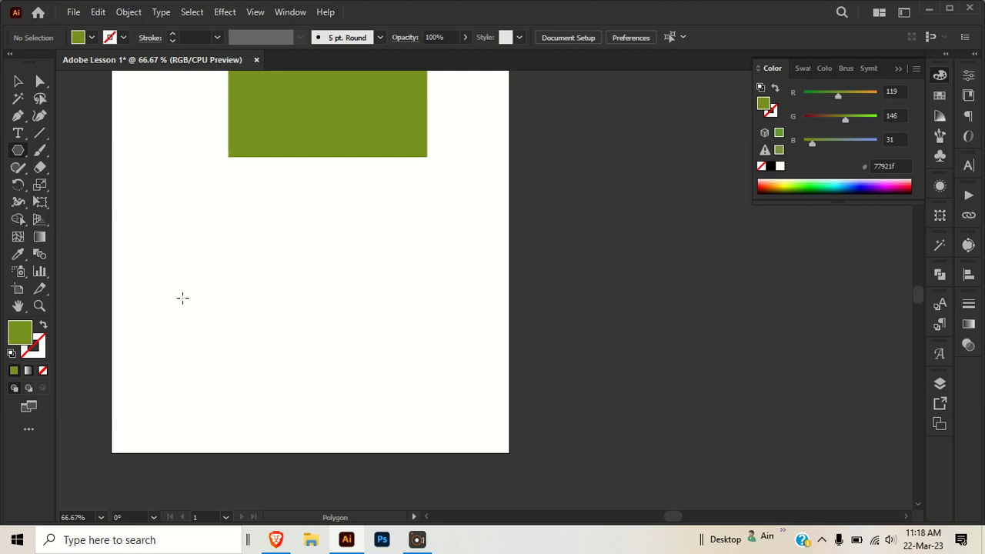
{"action": "mouse_move", "coordinate": [320, 279]}
{"action": "left_mouse_down"}
{"action": "mouse_move", "coordinate": [400, 343]}
{"action": "mouse_move", "coordinate": [415, 268]}
{"action": "mouse_move", "coordinate": [393, 261]}
{"action": "left_mouse_up"}
{"action": "key", "text": "ctrl+z"}
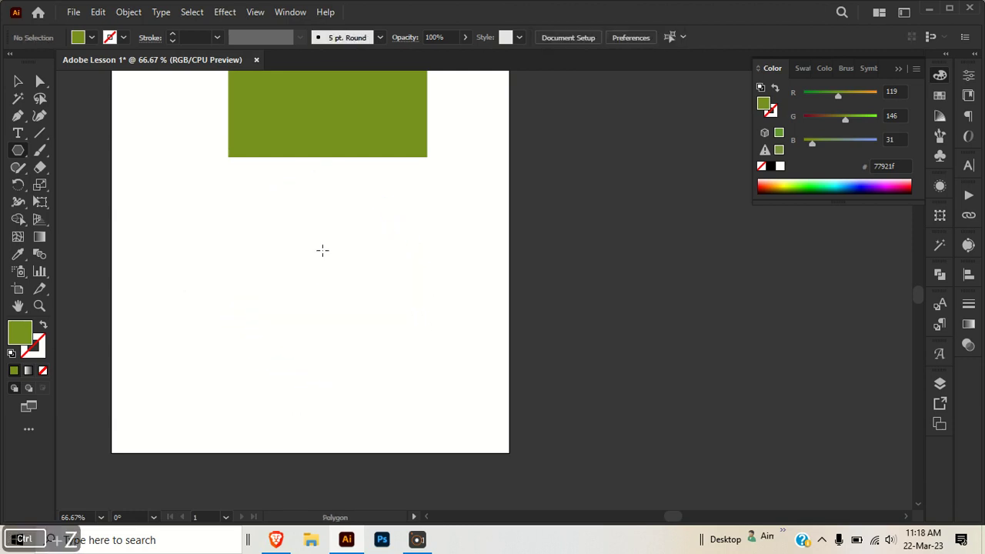
- Create a seven-sided polygon with a 4.1035 cm radius below the rectangle
{"action": "left_click", "coordinate": [322, 253]}
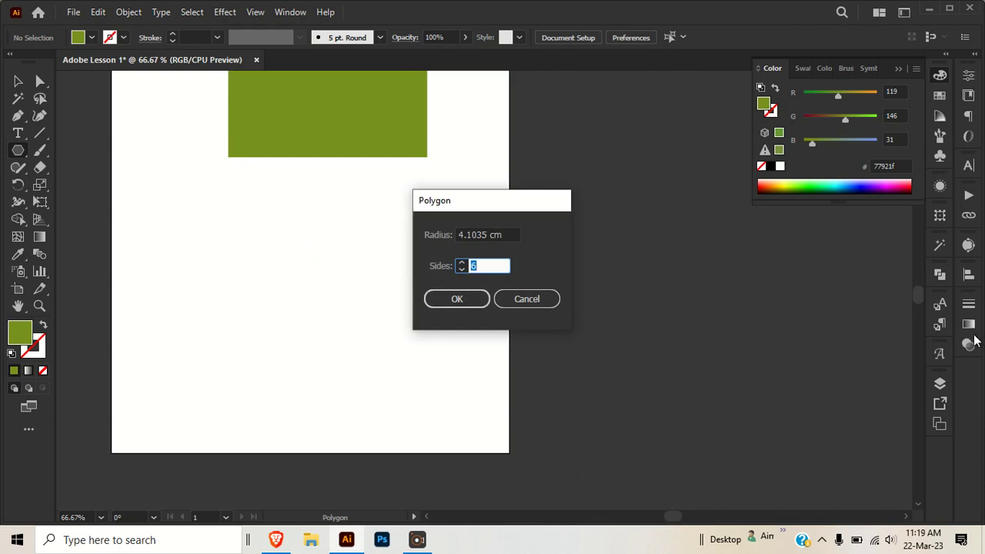
{"action": "left_click", "coordinate": [460, 264]}
{"action": "left_click", "coordinate": [509, 233]}
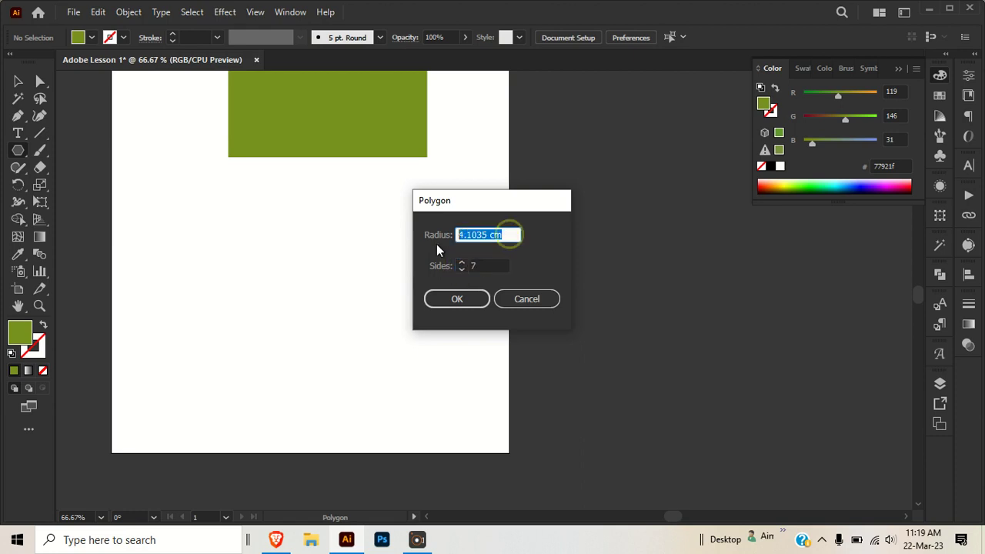
{"action": "left_click", "coordinate": [459, 301]}
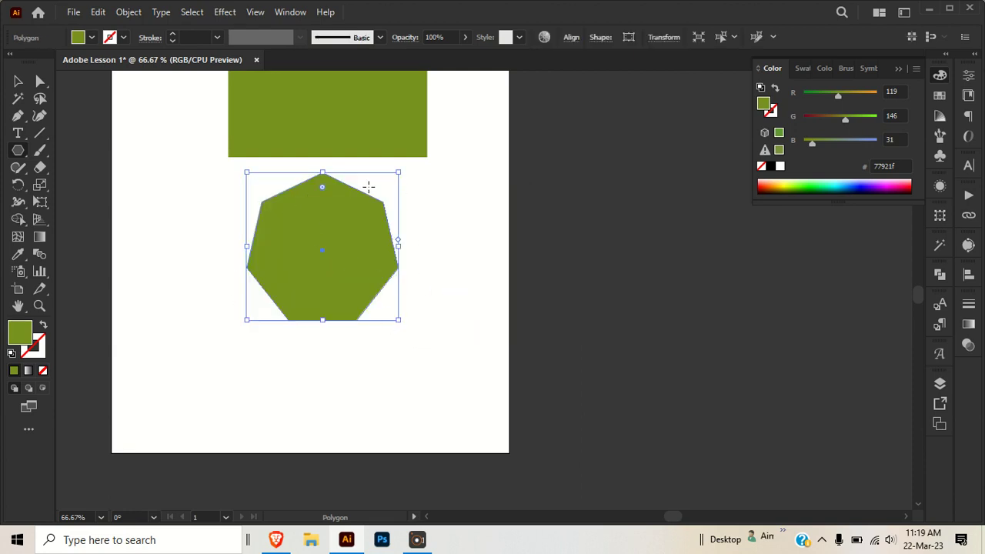
- Reposition the polygon so it sits centred beneath the rectangle
{"action": "key", "text": "v"}
{"action": "left_click", "coordinate": [510, 308]}
{"action": "mouse_move", "coordinate": [344, 270]}
{"action": "left_mouse_down"}
{"action": "mouse_move", "coordinate": [251, 346]}
{"action": "mouse_move", "coordinate": [412, 314]}
{"action": "mouse_move", "coordinate": [369, 319]}
{"action": "mouse_move", "coordinate": [303, 242]}
{"action": "mouse_move", "coordinate": [264, 241]}
{"action": "mouse_move", "coordinate": [261, 302]}
{"action": "mouse_move", "coordinate": [370, 290]}
{"action": "mouse_move", "coordinate": [340, 276]}
{"action": "left_mouse_up"}
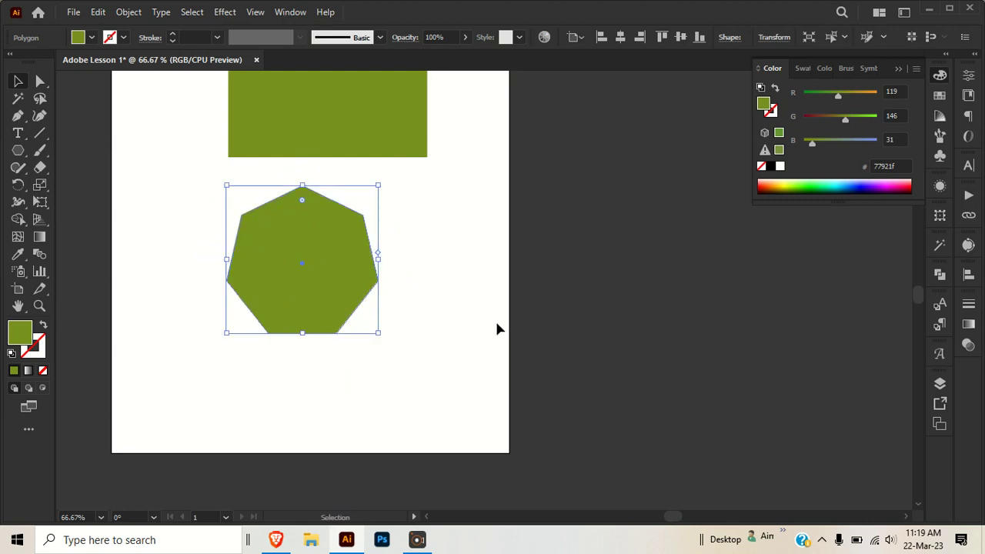
{"action": "scroll", "coordinate": [502, 339], "scroll_direction": "up", "scroll_amount": 5}
{"action": "scroll", "coordinate": [496, 329], "scroll_direction": "up", "scroll_amount": 1}
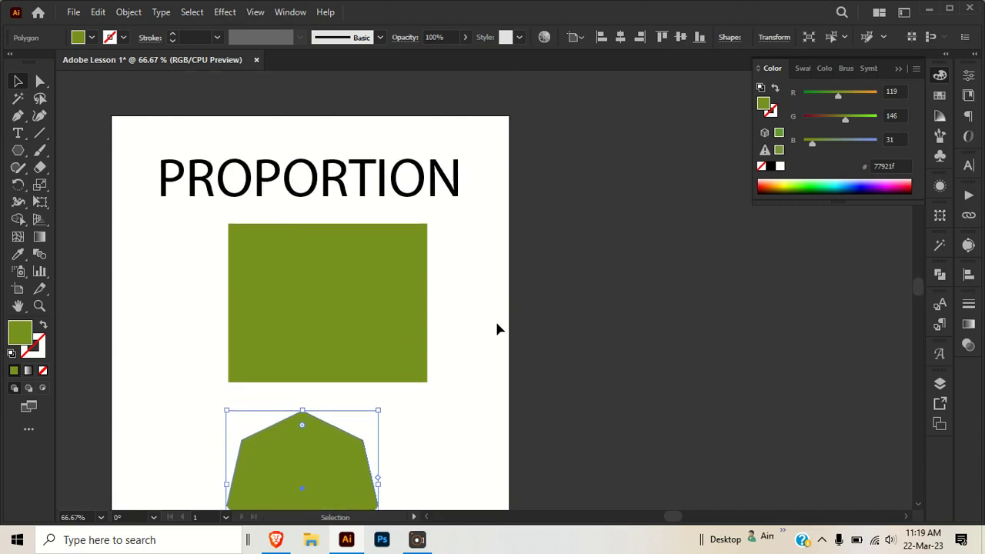
{"action": "scroll", "coordinate": [496, 329], "scroll_direction": "down", "scroll_amount": 1}
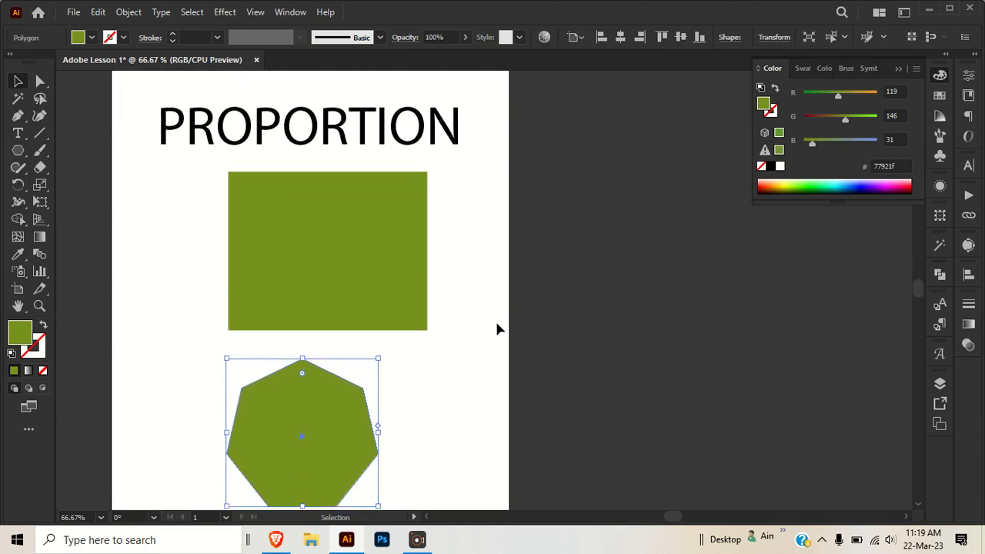
{"action": "scroll", "coordinate": [496, 329], "scroll_direction": "down", "scroll_amount": 1}
{"action": "scroll", "coordinate": [496, 329], "scroll_direction": "down", "scroll_amount": 1}
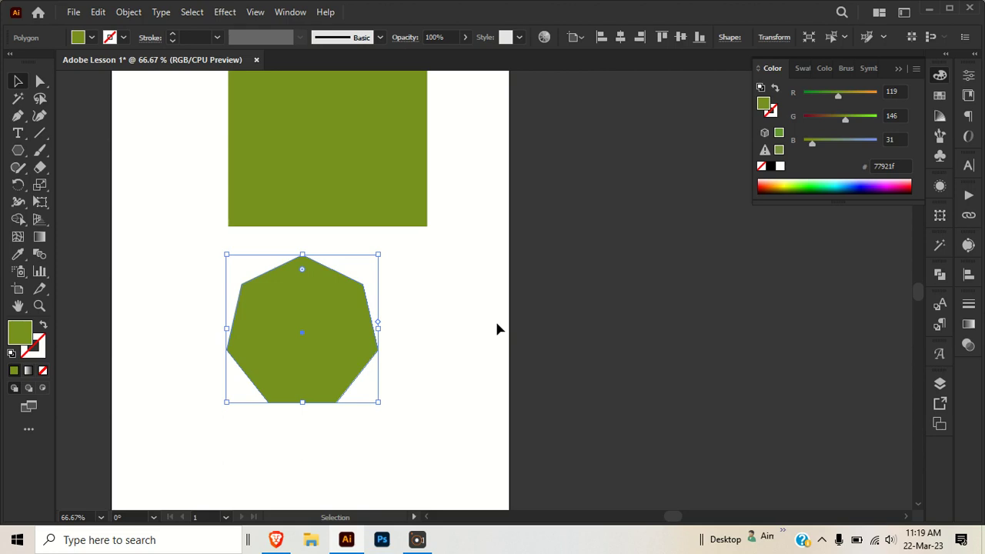
{"action": "mouse_move", "coordinate": [315, 341]}
{"action": "left_mouse_down"}
{"action": "mouse_move", "coordinate": [352, 341]}
{"action": "mouse_move", "coordinate": [328, 336]}
{"action": "left_mouse_up"}
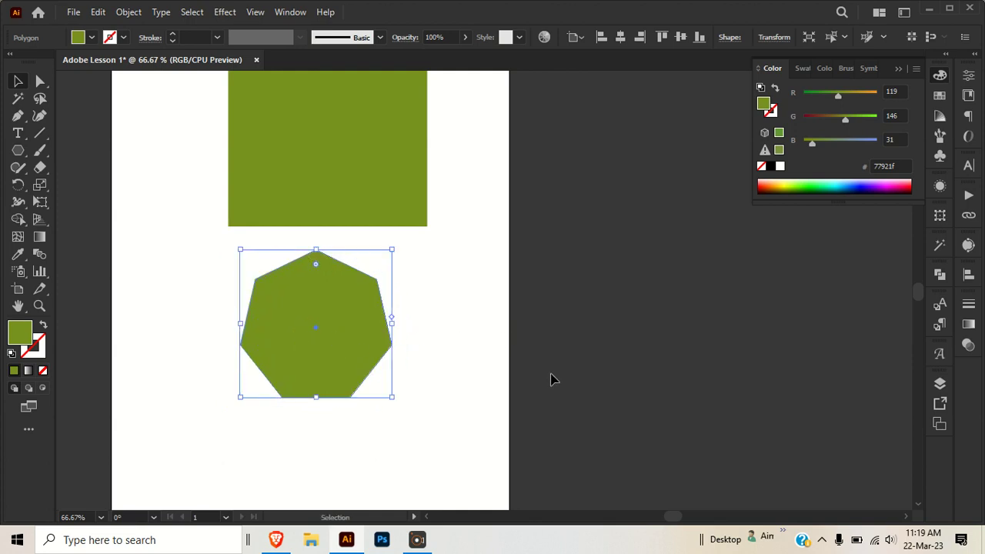